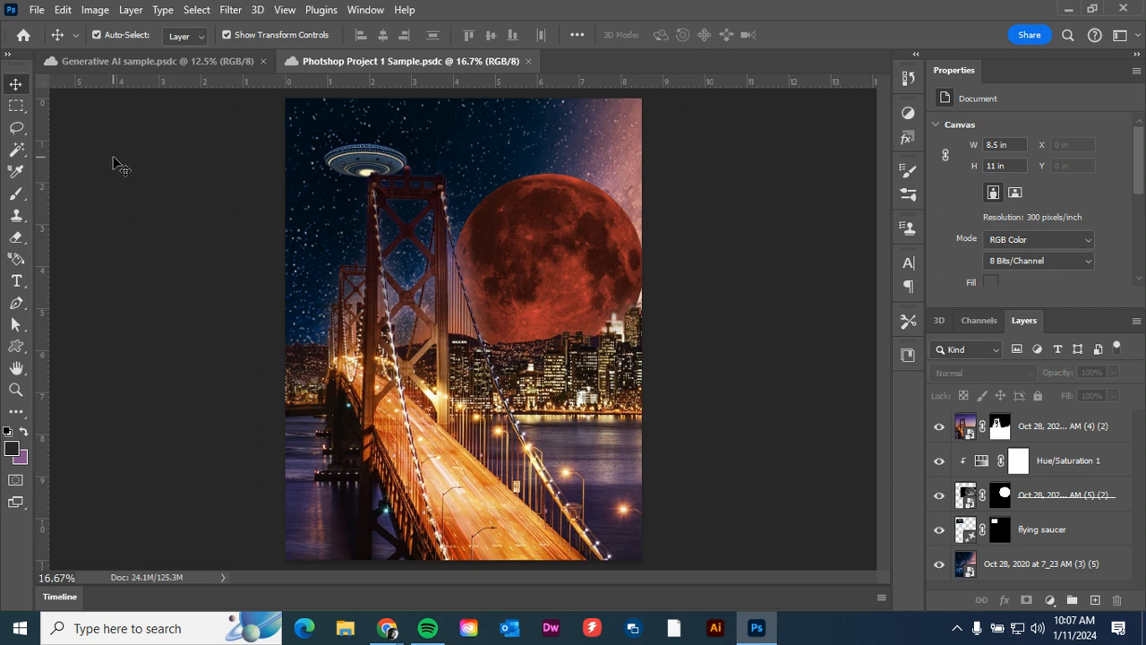
# Create a new Letter print document, 8.5 x 11 inches at 300 pixels/inch, with transparent background contents.
pyautogui.click(36, 11)
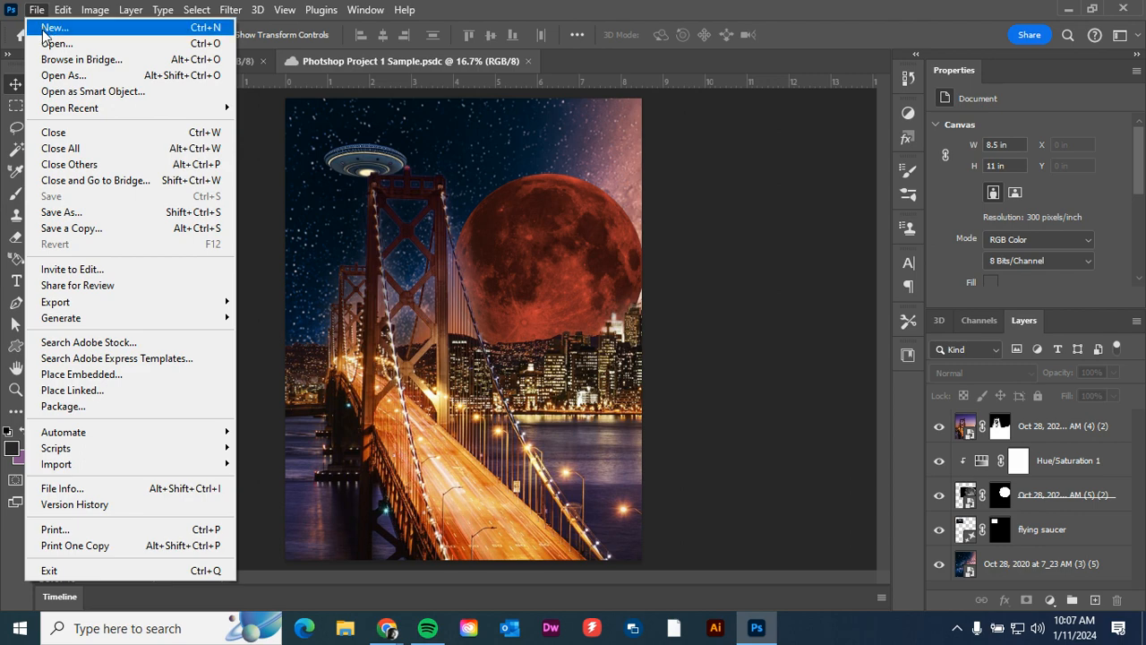
pyautogui.click(45, 29)
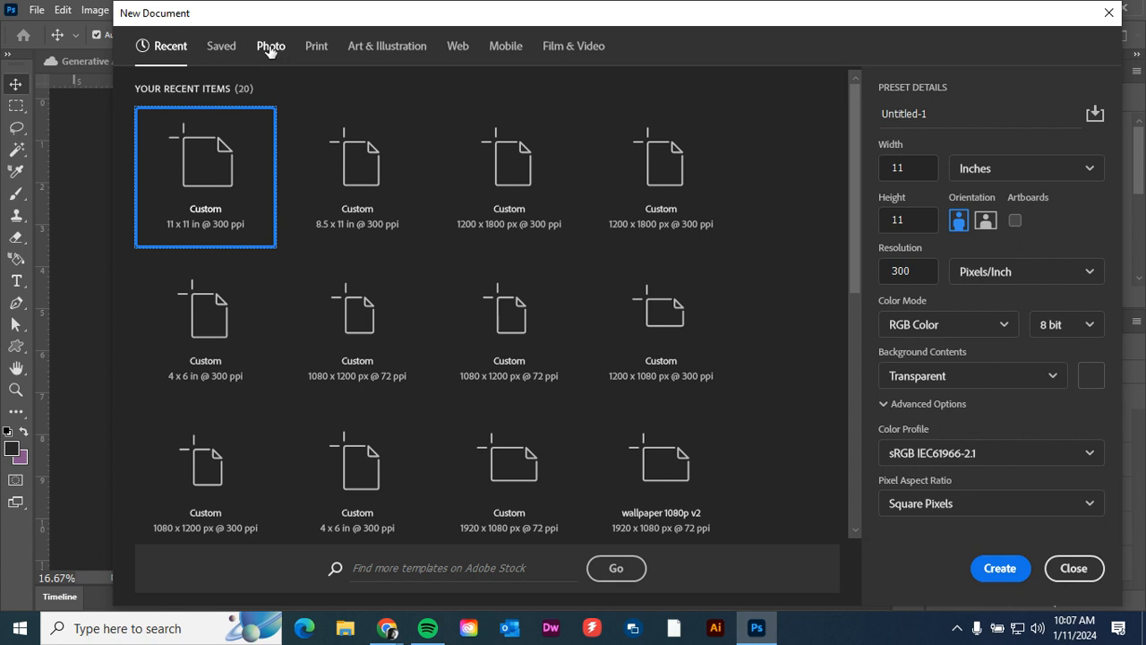
pyautogui.click(316, 48)
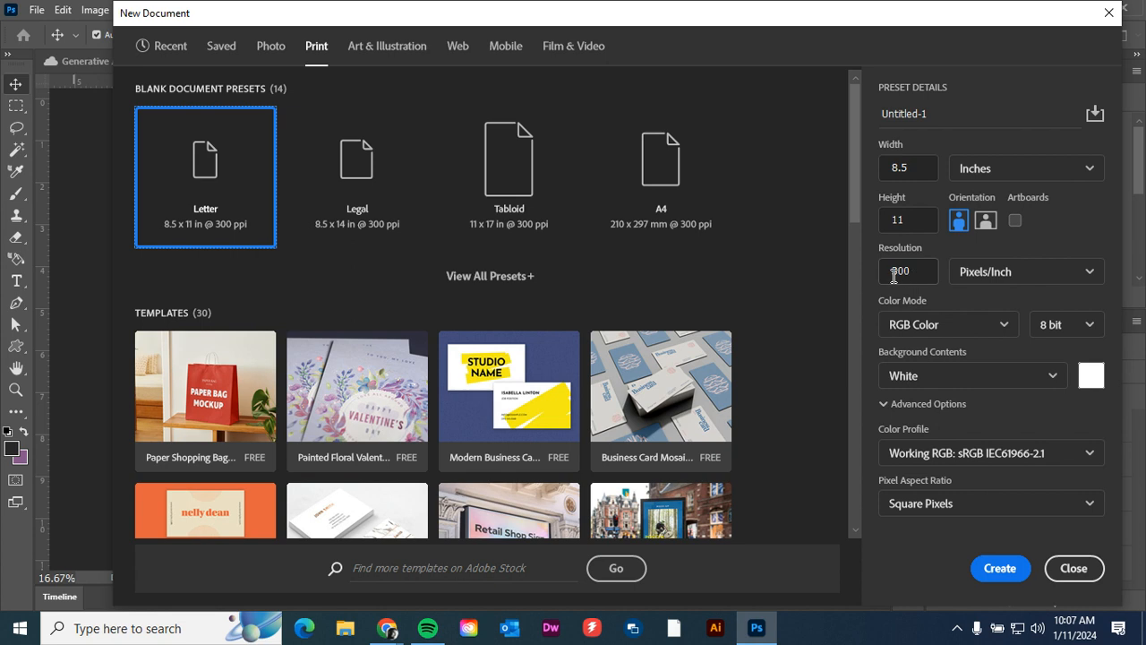
pyautogui.moveTo(894, 275); pyautogui.dragTo(939, 283)
pyautogui.click(946, 300)
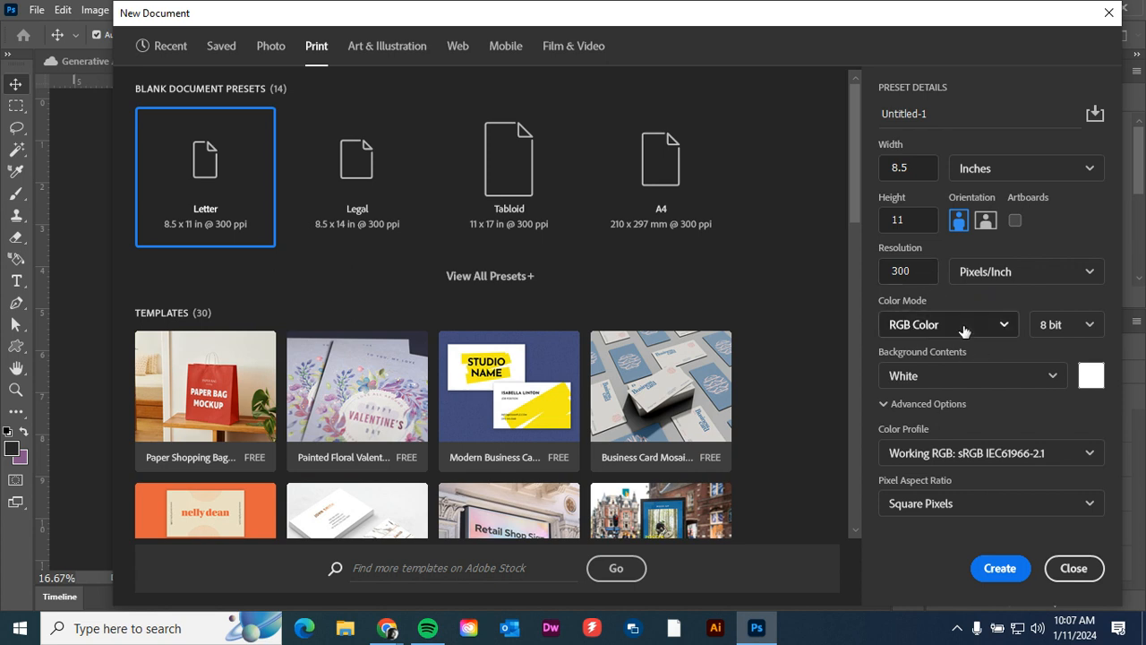
pyautogui.click(944, 376)
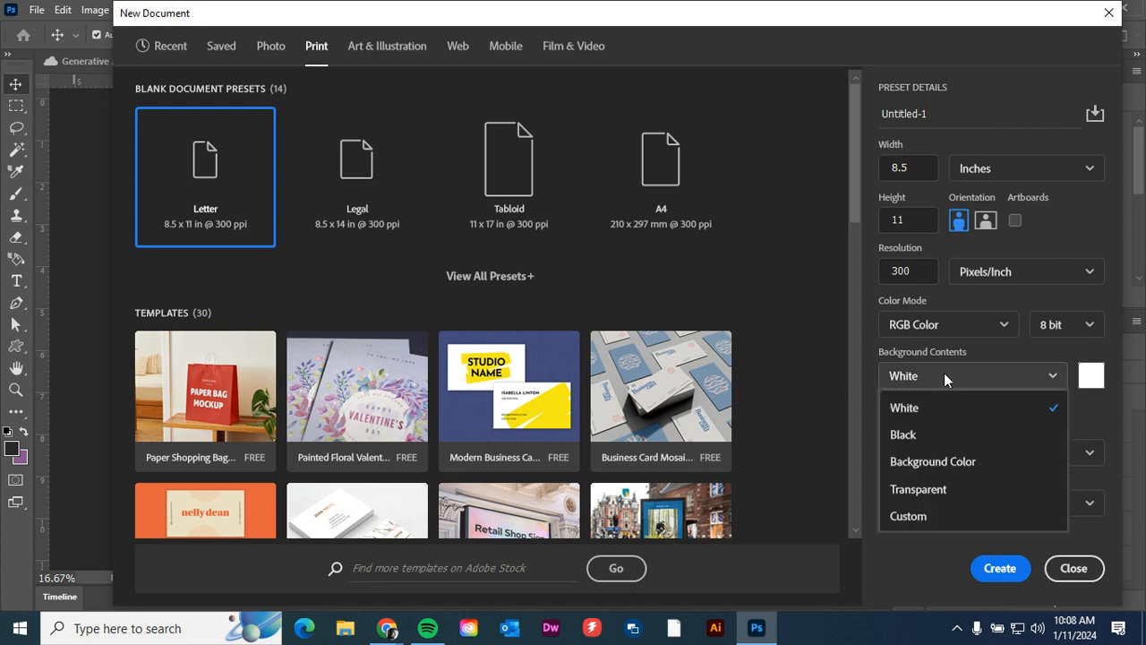
pyautogui.click(957, 490)
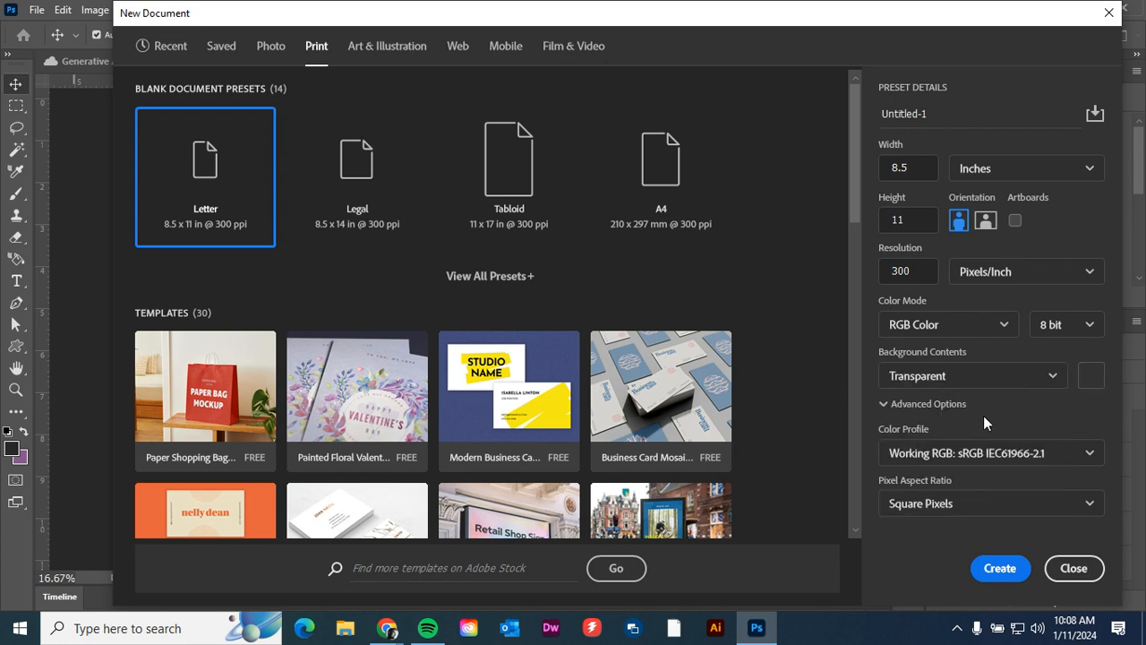
pyautogui.click(994, 573)
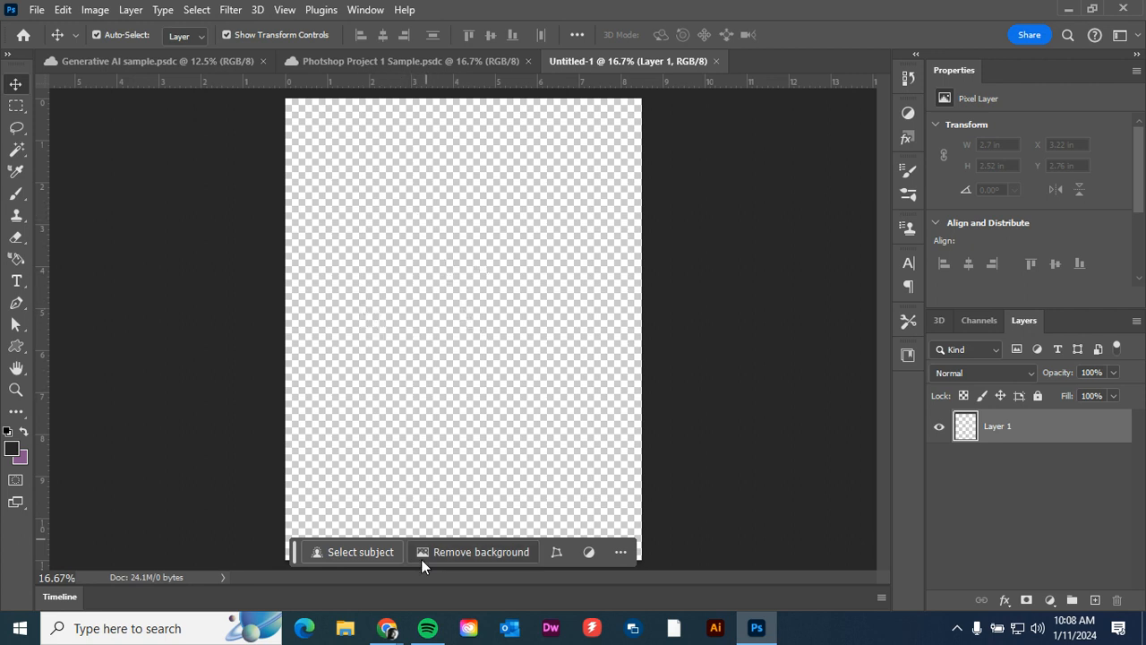
# Switch to Google Classroom in Chrome and expand the Introduction to Photoshop assignment to show its image attachments.
pyautogui.moveTo(380, 632)
pyautogui.click(323, 560)
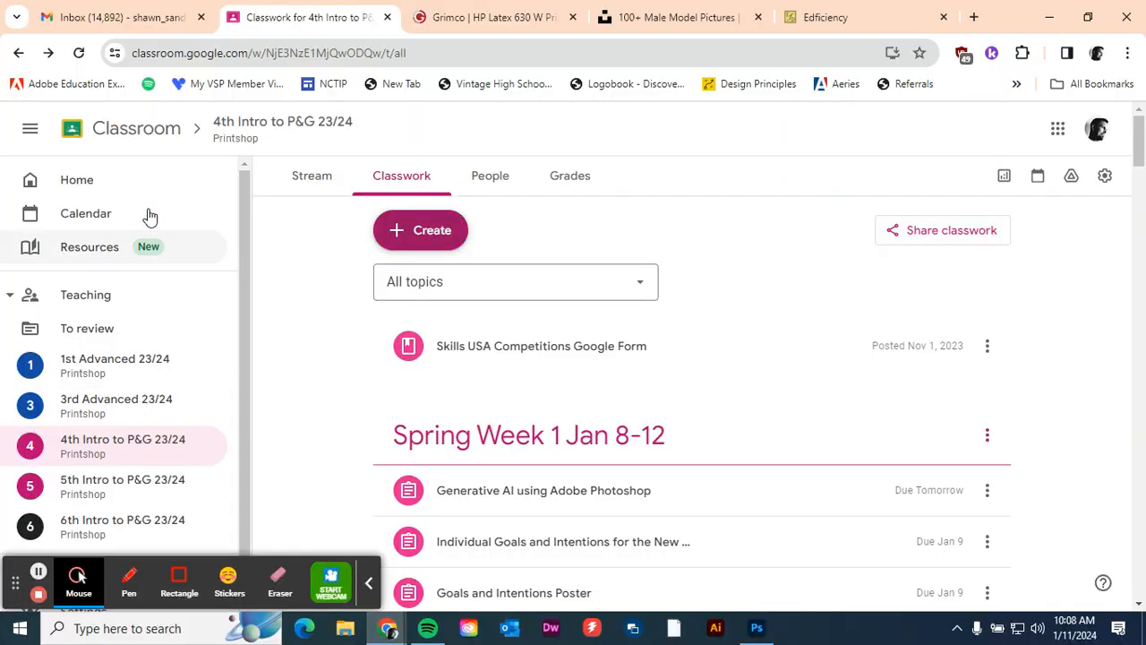
pyautogui.scroll(-1, 716, 475)
pyautogui.scroll(-3, 716, 475)
pyautogui.click(657, 410)
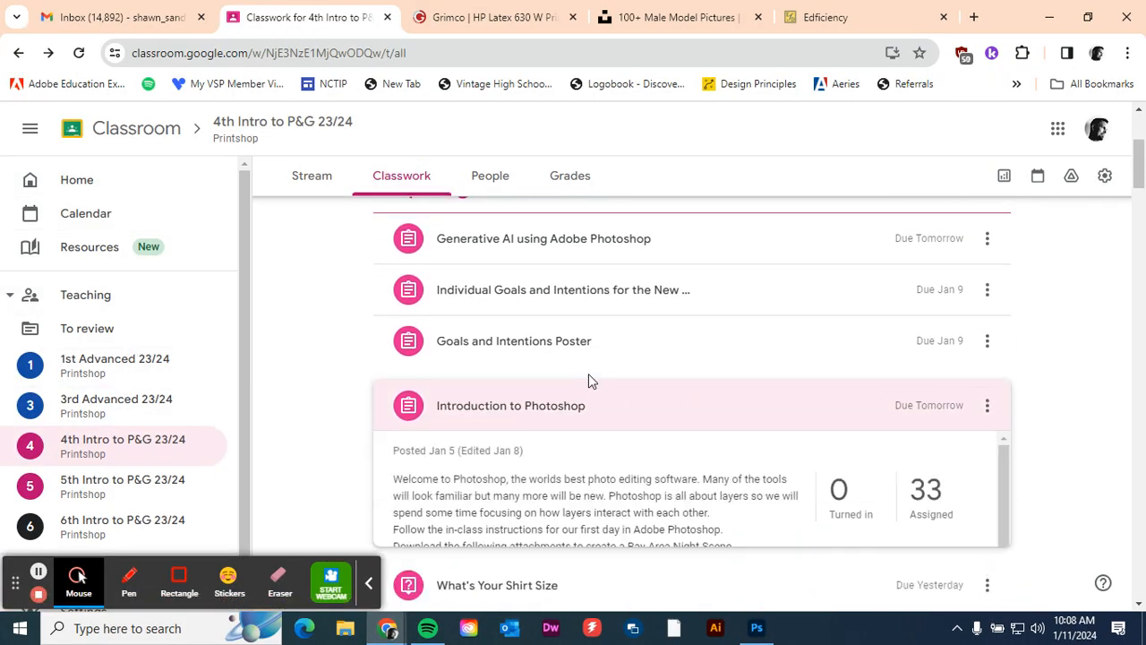
pyautogui.scroll(-5, 663, 443)
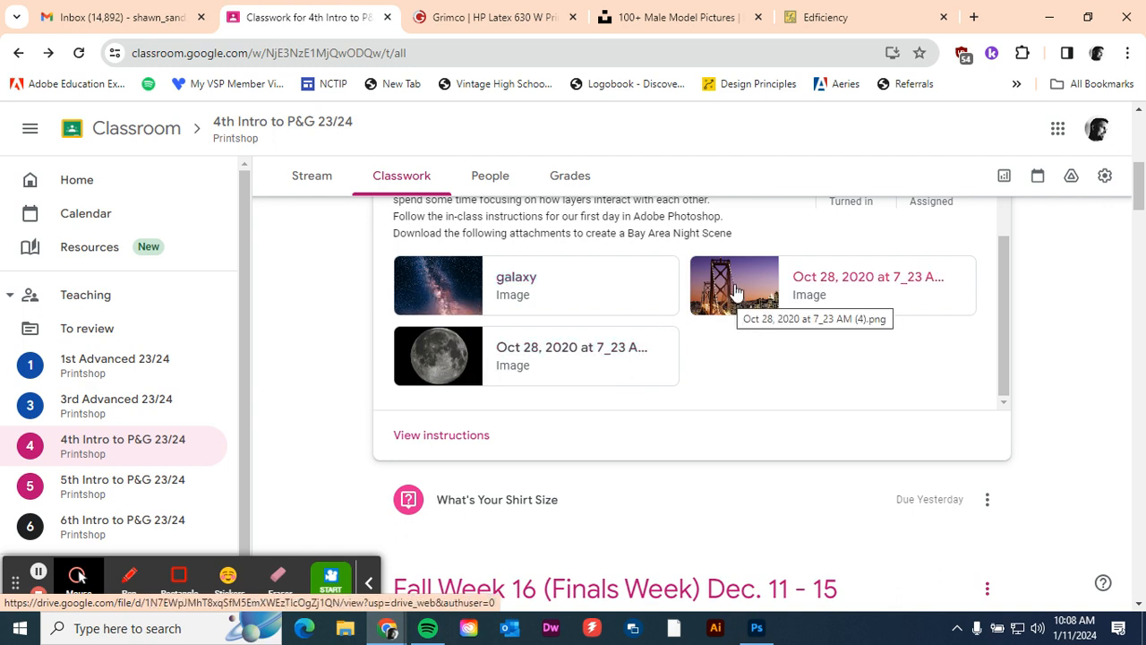
# Open the galaxy attachment in its own Google Drive window, download it, and return to the assignment.
pyautogui.click(438, 296)
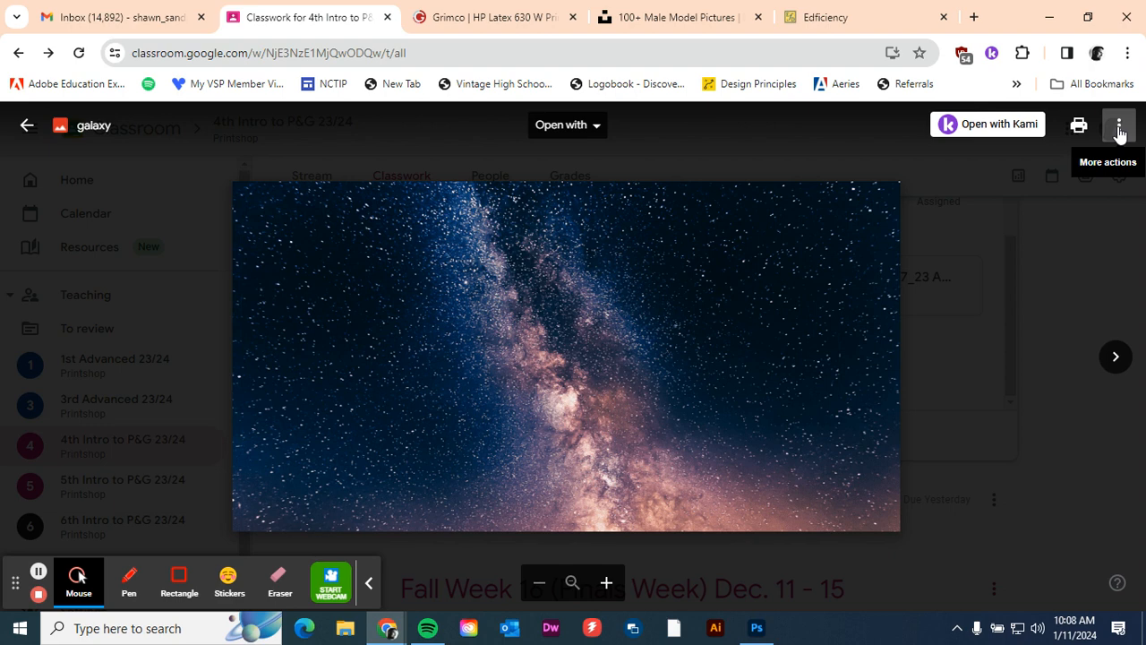
pyautogui.click(1118, 131)
pyautogui.click(1057, 210)
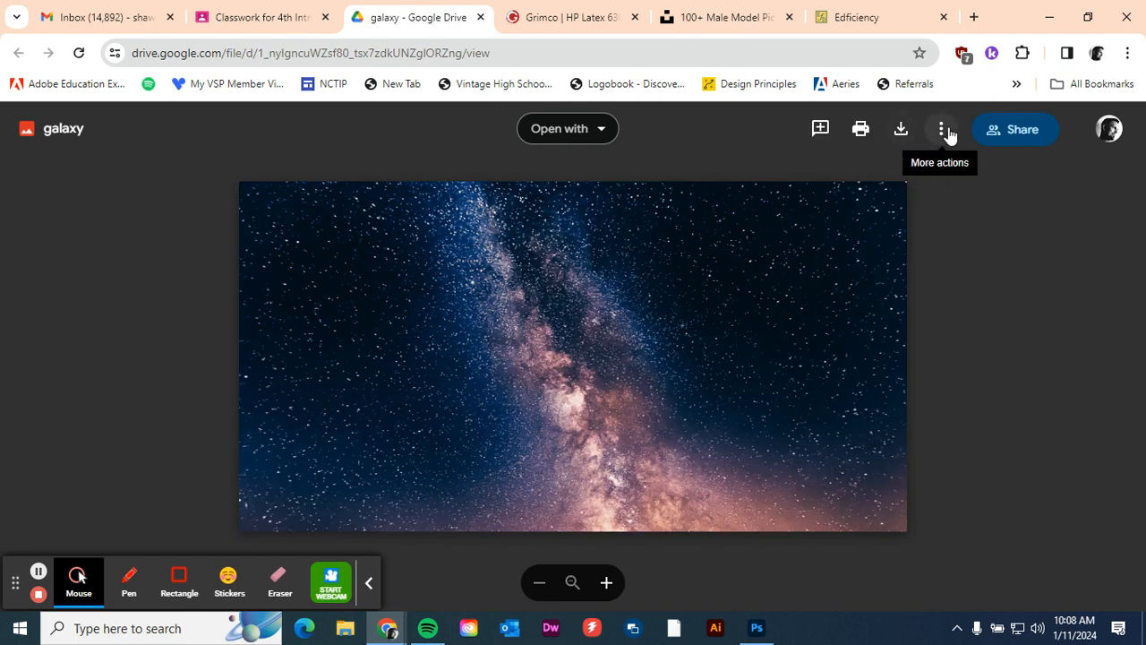
pyautogui.click(943, 131)
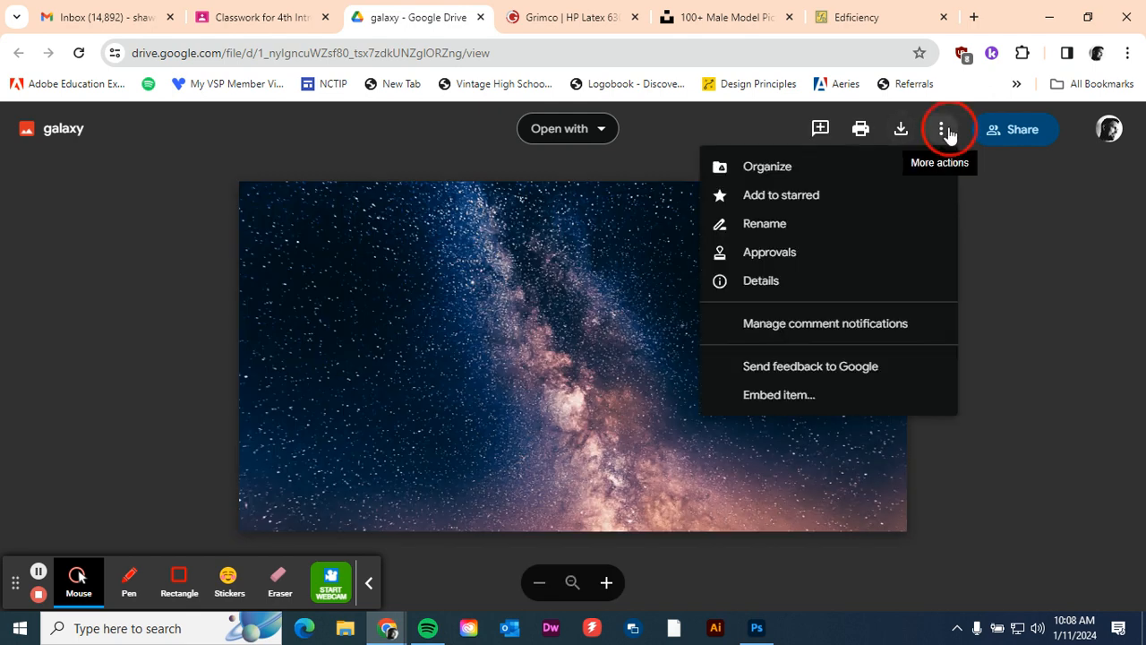
pyautogui.click(1052, 250)
pyautogui.click(901, 129)
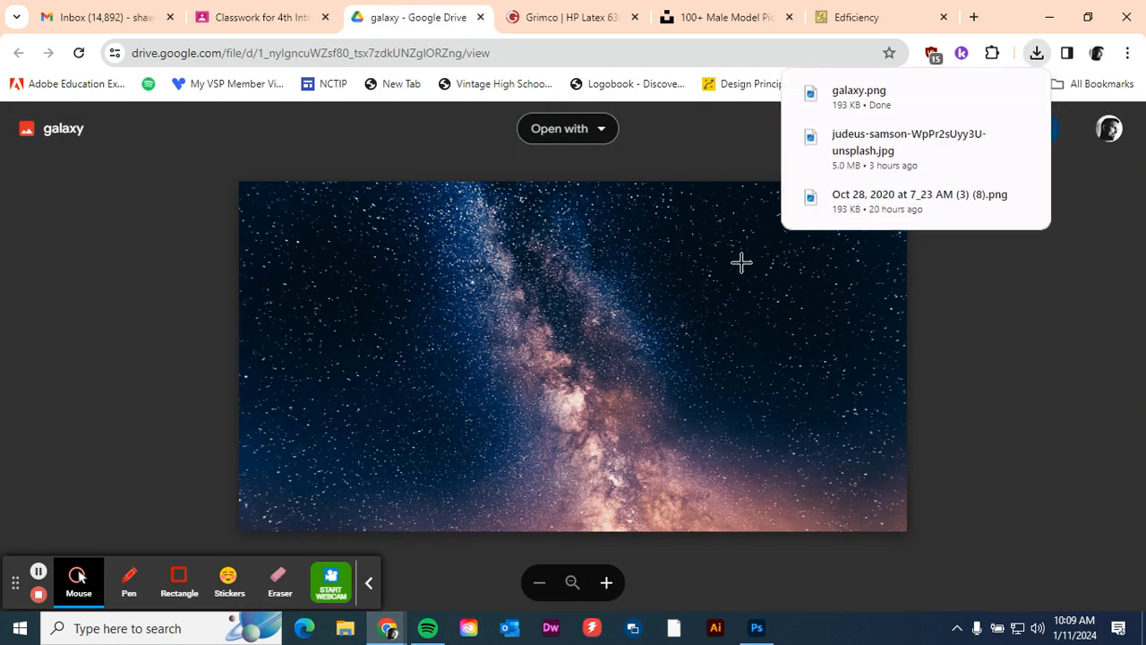
pyautogui.click(300, 20)
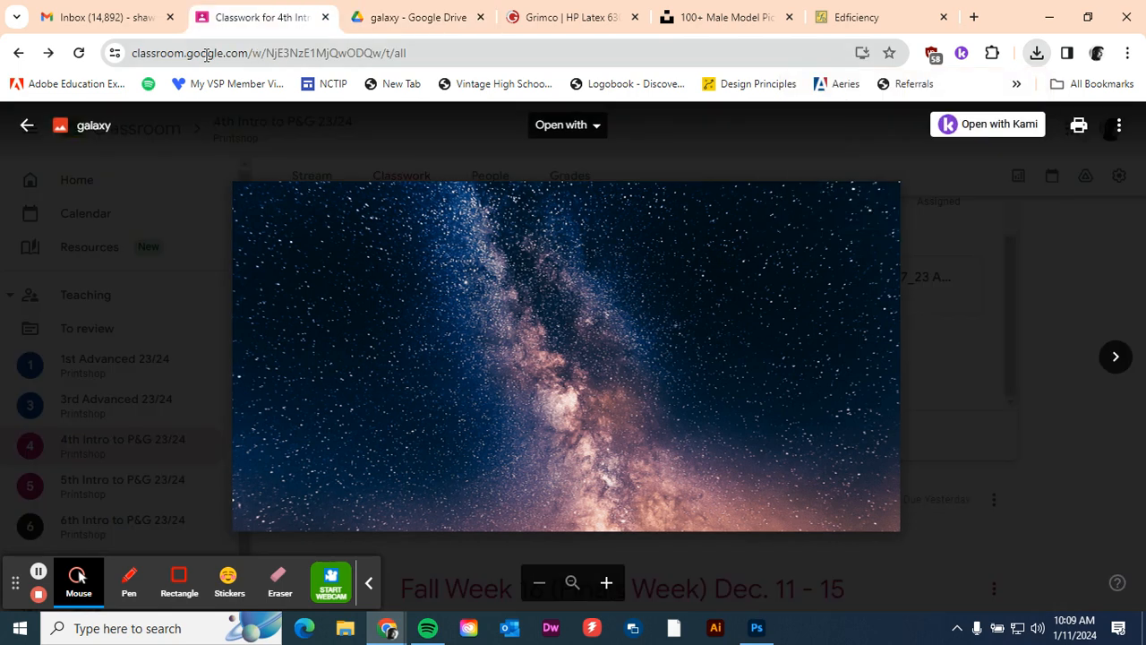
pyautogui.click(28, 128)
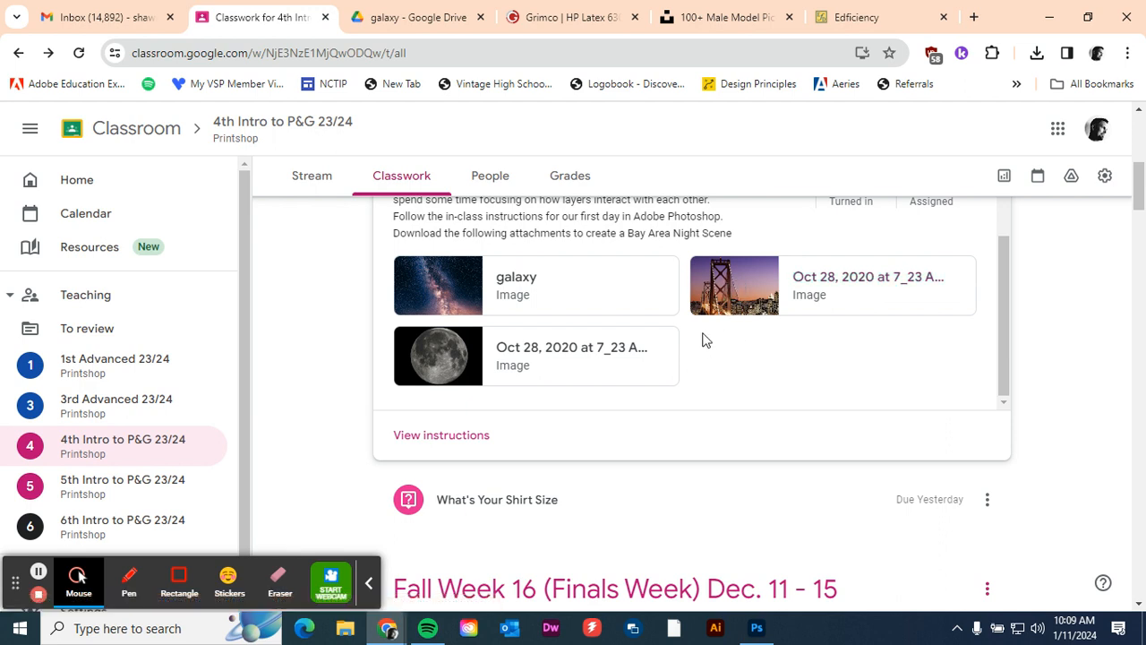
# Switch to Photoshop and place the downloaded image "Oct 28, 2020 at 7_23 AM (3) (8).png" as an embedded object at its default size.
pyautogui.click(757, 627)
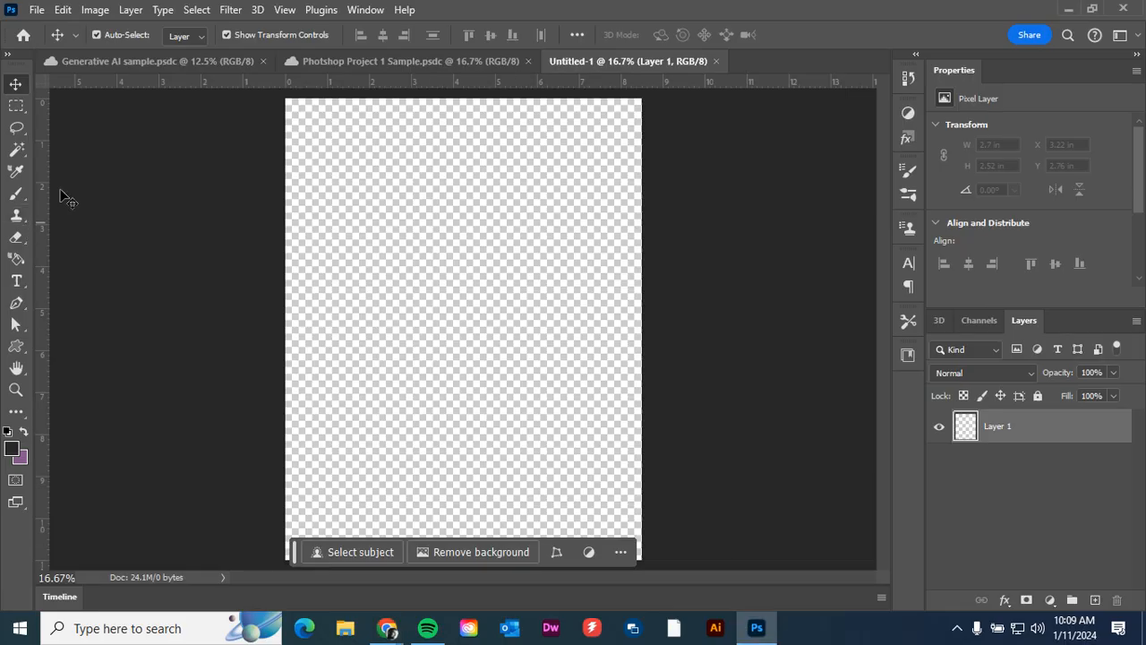
pyautogui.click(37, 10)
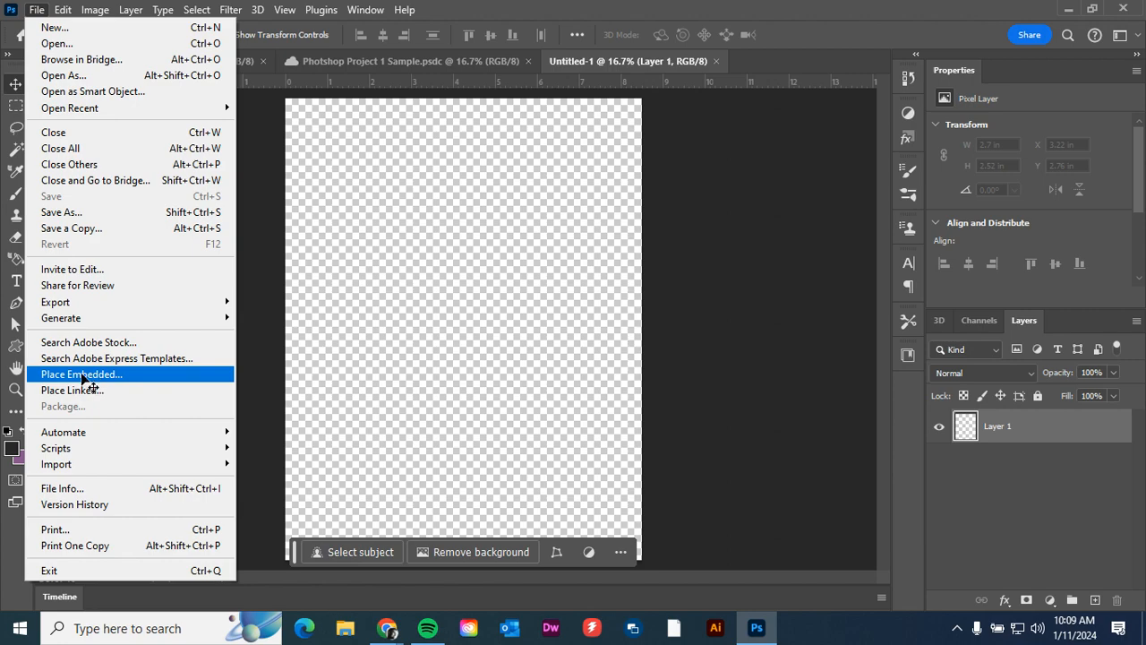
pyautogui.click(83, 375)
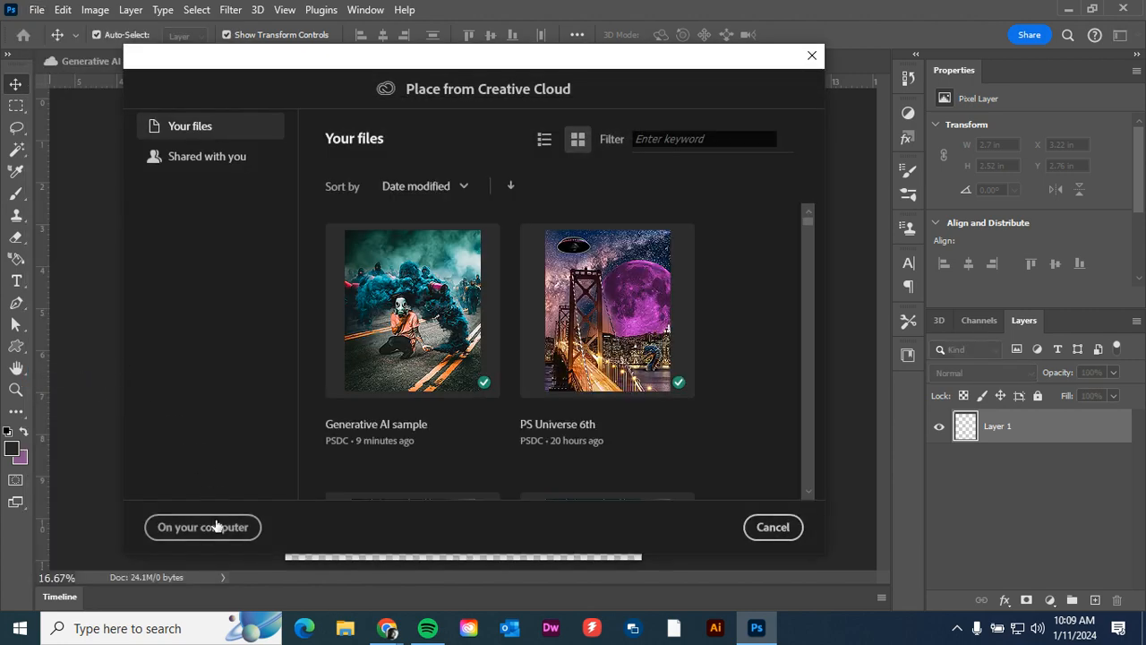
pyautogui.click(208, 521)
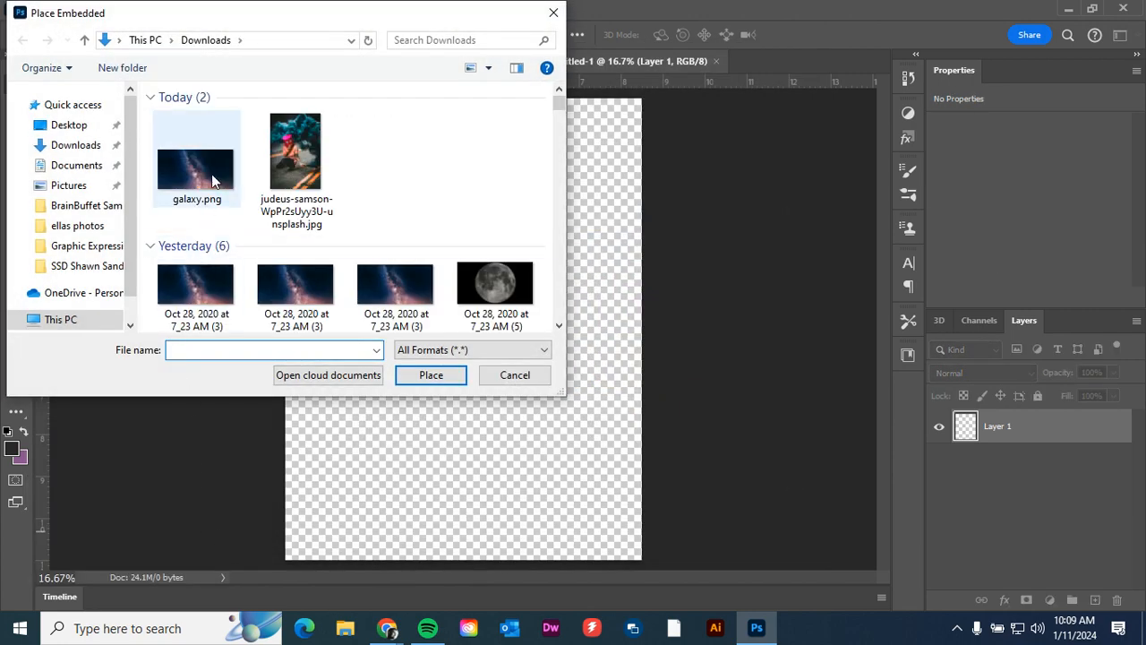
pyautogui.scroll(-3, 197, 251)
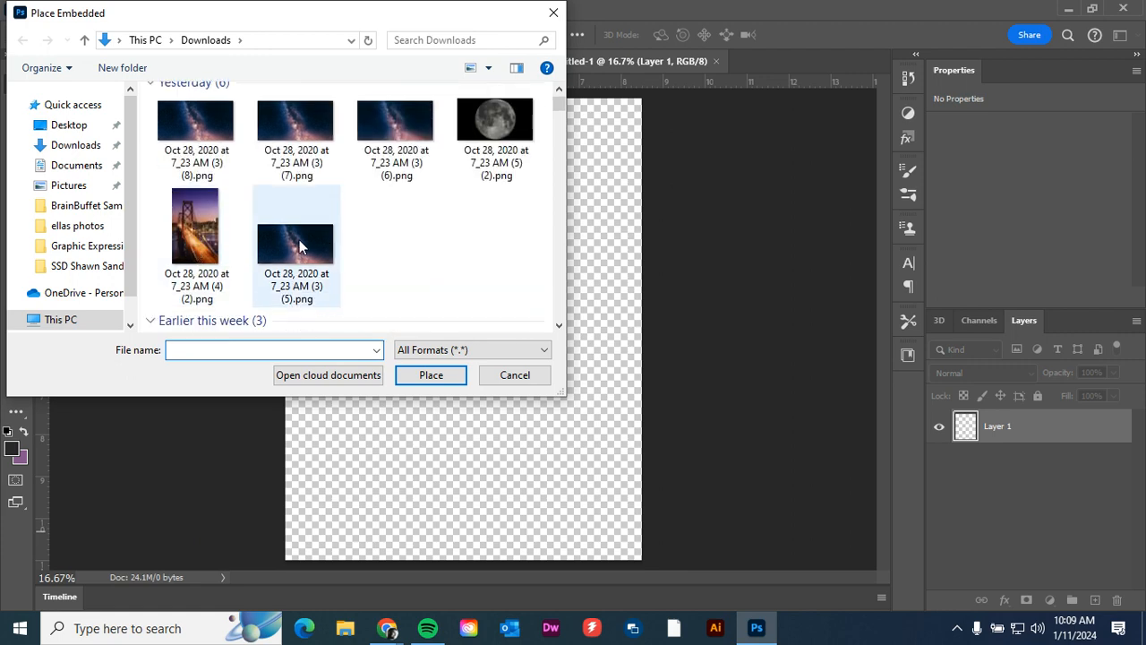
pyautogui.scroll(2, 300, 247)
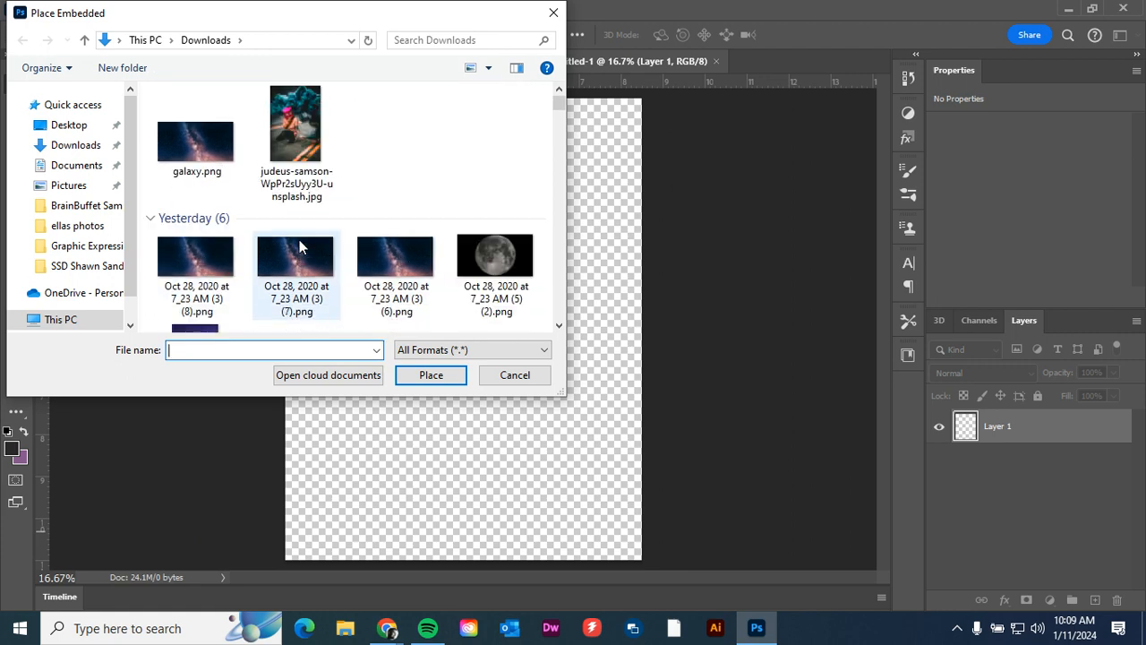
pyautogui.click(190, 261)
pyautogui.click(442, 380)
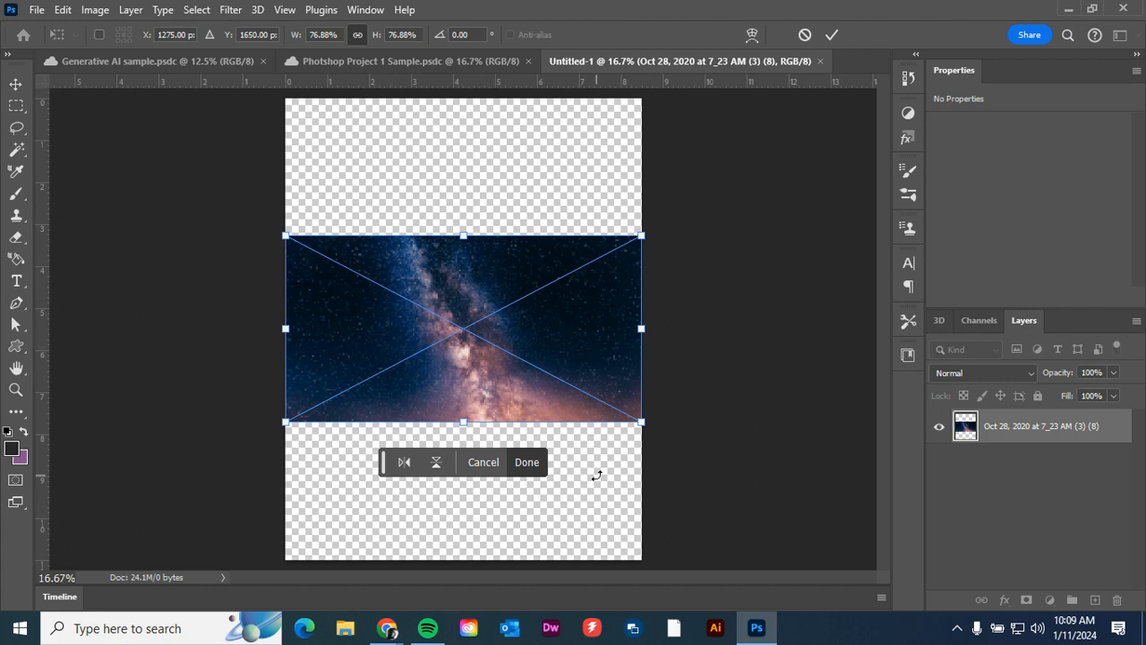
pyautogui.press('Return')
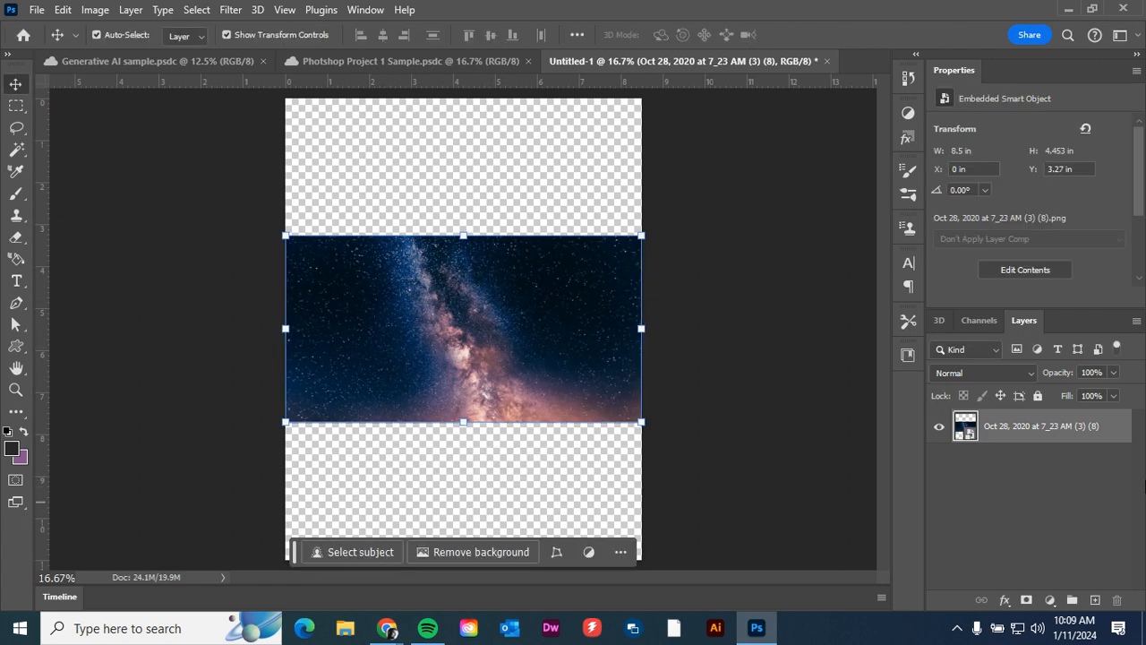
# Undock the Layers panel so it floats beside the canvas, and deselect the placed image.
pyautogui.moveTo(1023, 319)
pyautogui.mouseDown()
pyautogui.moveTo(671, 128)
pyautogui.moveTo(864, 292)
pyautogui.moveTo(1036, 321)
pyautogui.mouseUp()
pyautogui.moveTo(1025, 322); pyautogui.dragTo(674, 124)
pyautogui.click(766, 507)
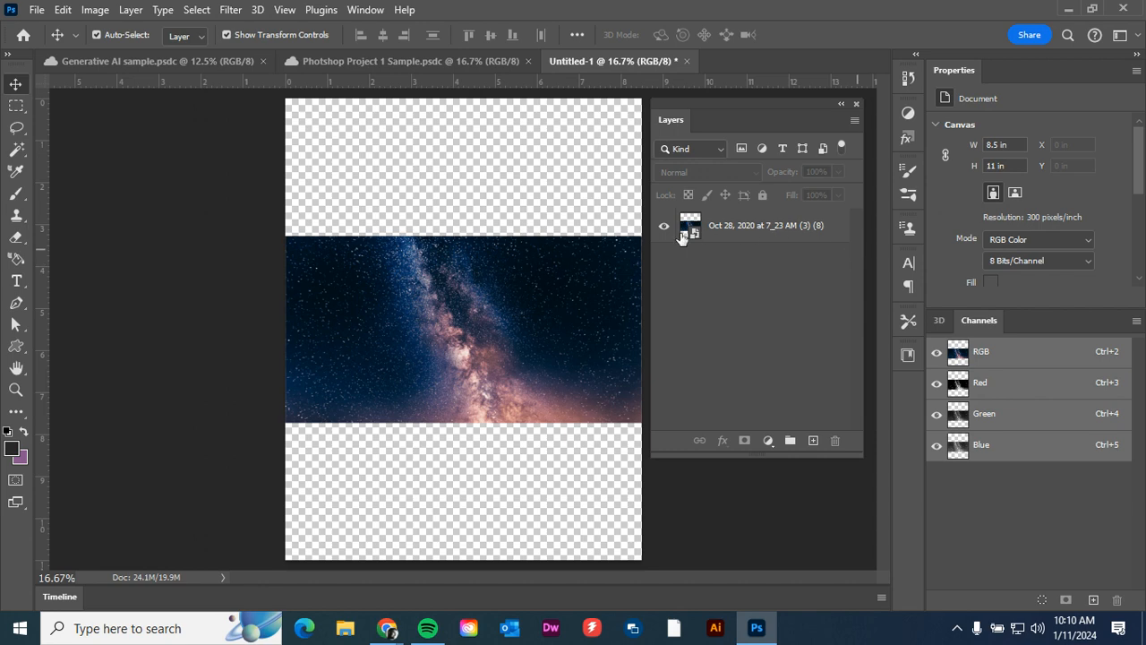
# Rename the galaxy image's layer to "Space".
pyautogui.click(753, 231)
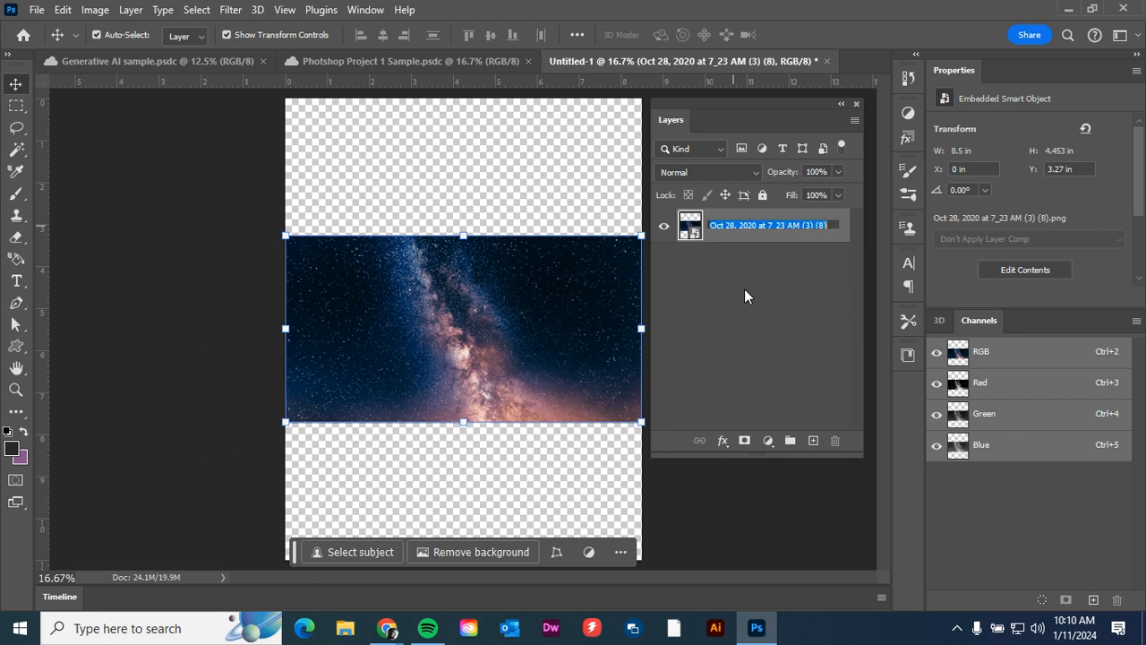
pyautogui.write('Space')
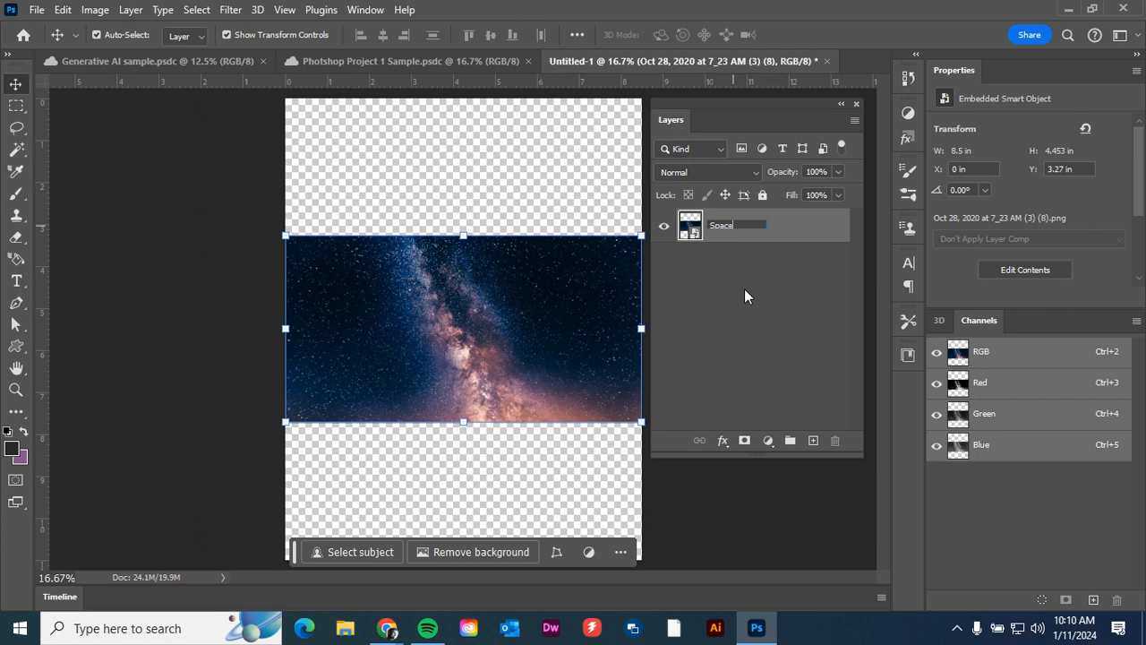
pyautogui.click(744, 288)
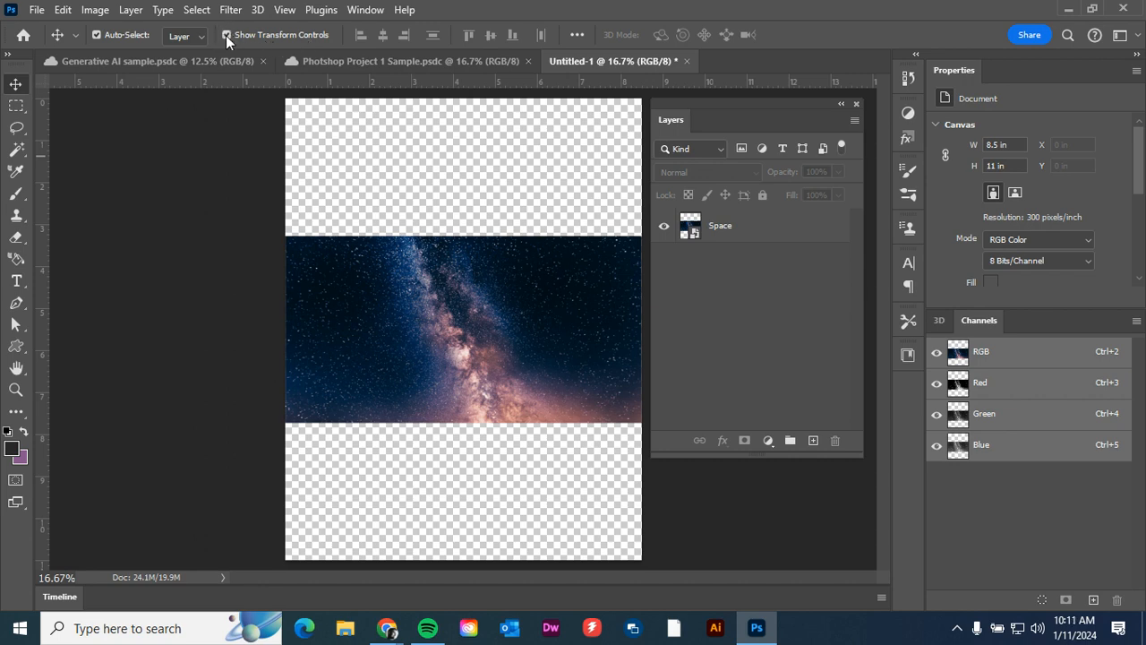
# Scale the Space layer proportionally to about 77.05% with its transform controls, apply the change, and deselect it.
pyautogui.click(350, 266)
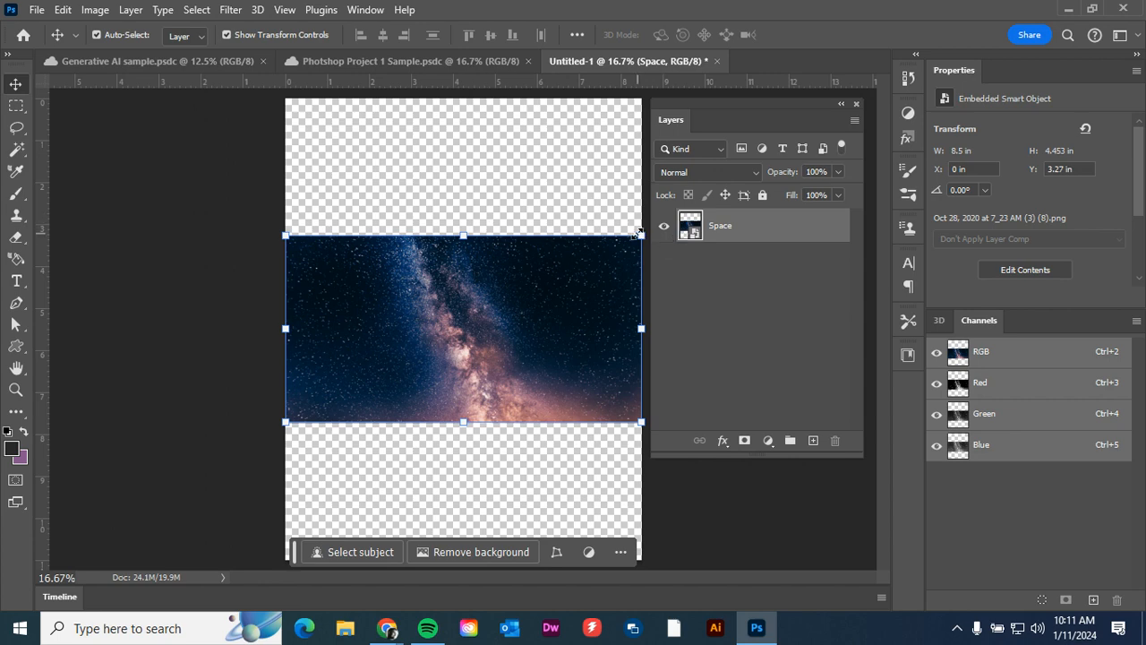
pyautogui.moveTo(641, 235)
pyautogui.mouseDown()
pyautogui.moveTo(593, 262)
pyautogui.moveTo(629, 216)
pyautogui.mouseUp()
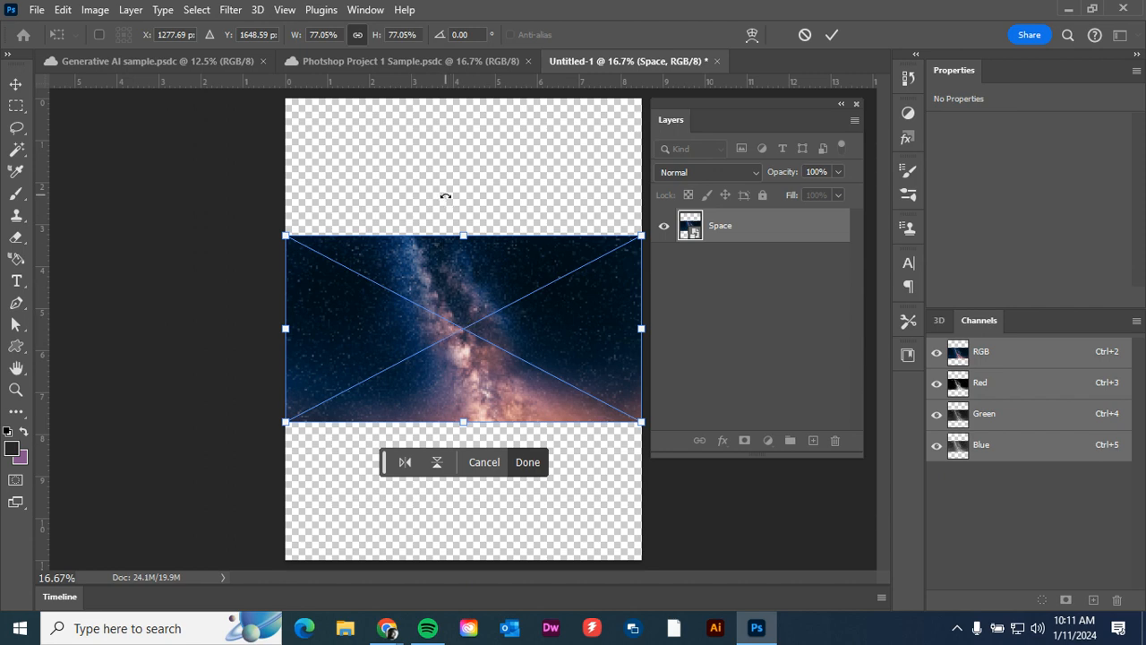
pyautogui.press('Return')
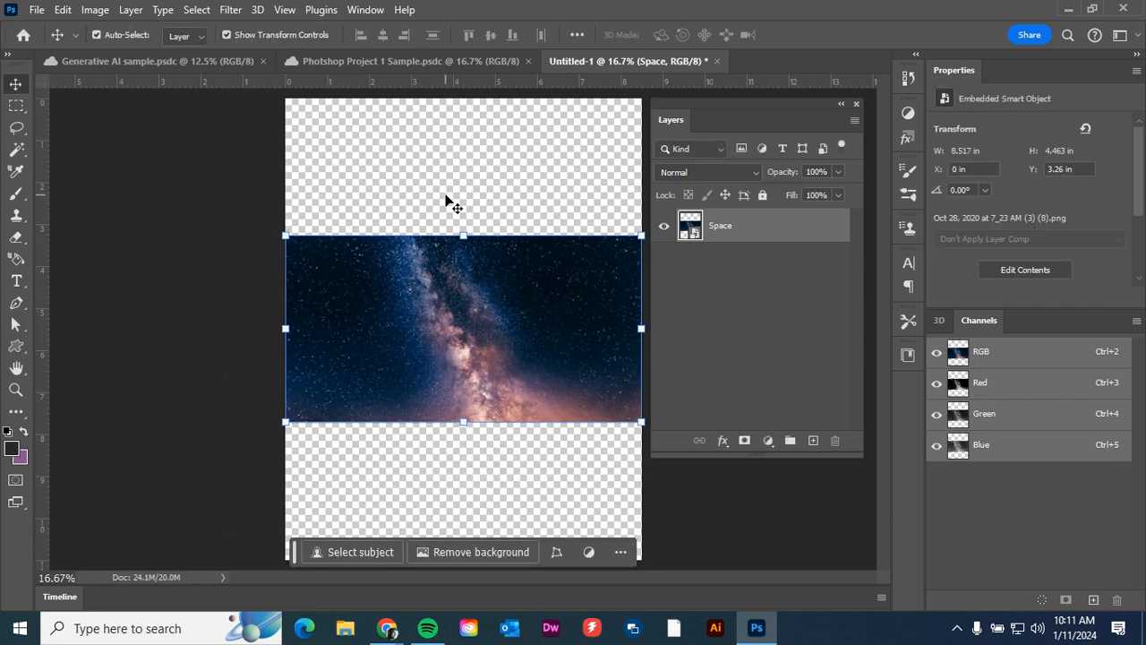
pyautogui.click(376, 176)
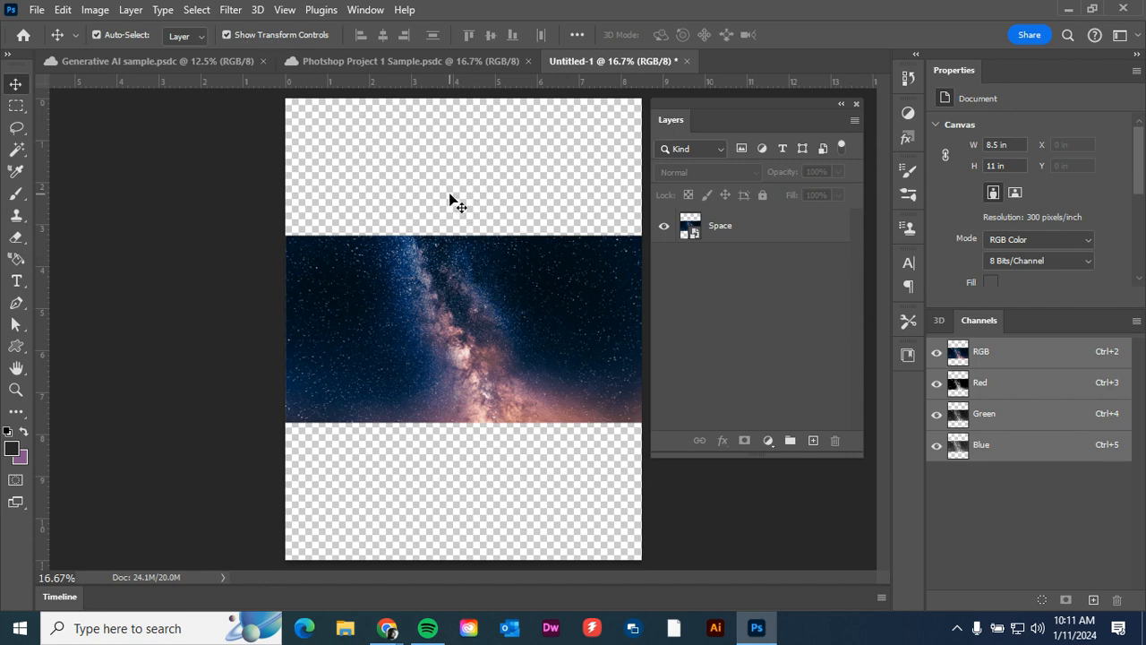
pyautogui.click(440, 276)
pyautogui.click(455, 222)
# Place the moon image "Oct 28, 2020 at 7_23 AM (5) (2).png" as an embedded object at its default size.
pyautogui.click(37, 10)
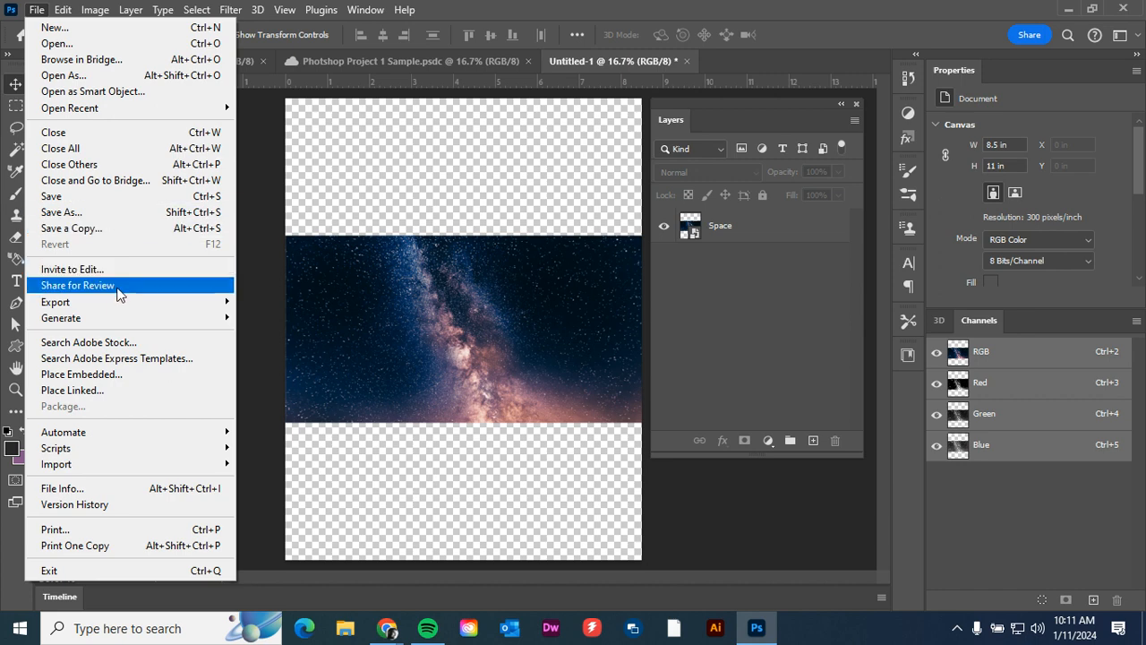
pyautogui.click(119, 377)
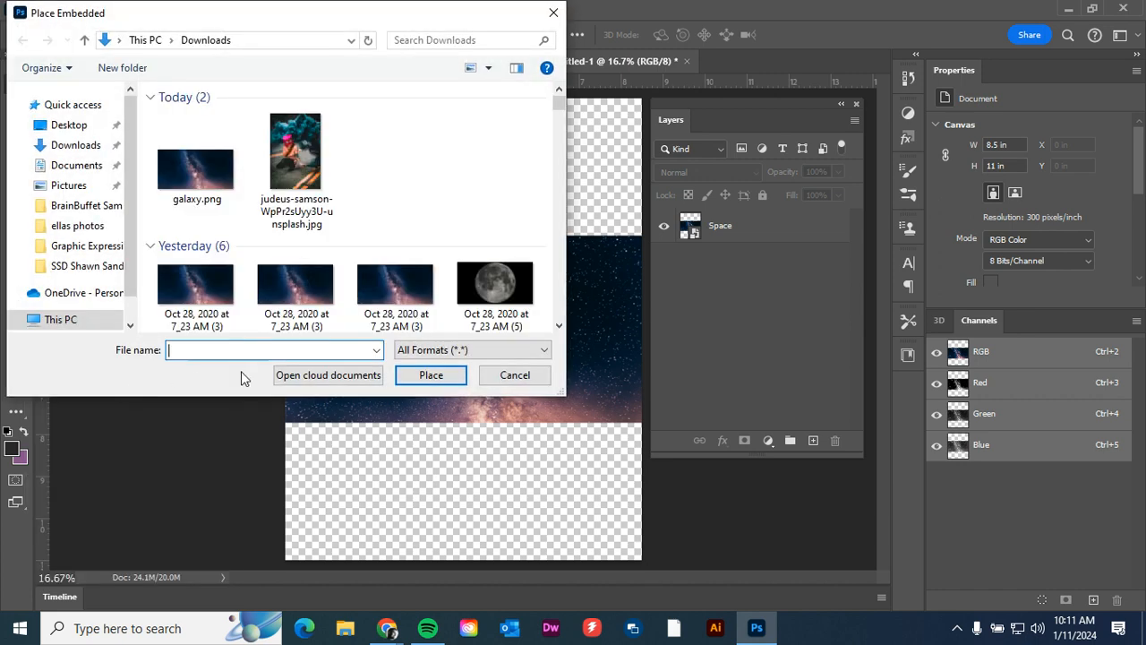
pyautogui.scroll(-2, 318, 273)
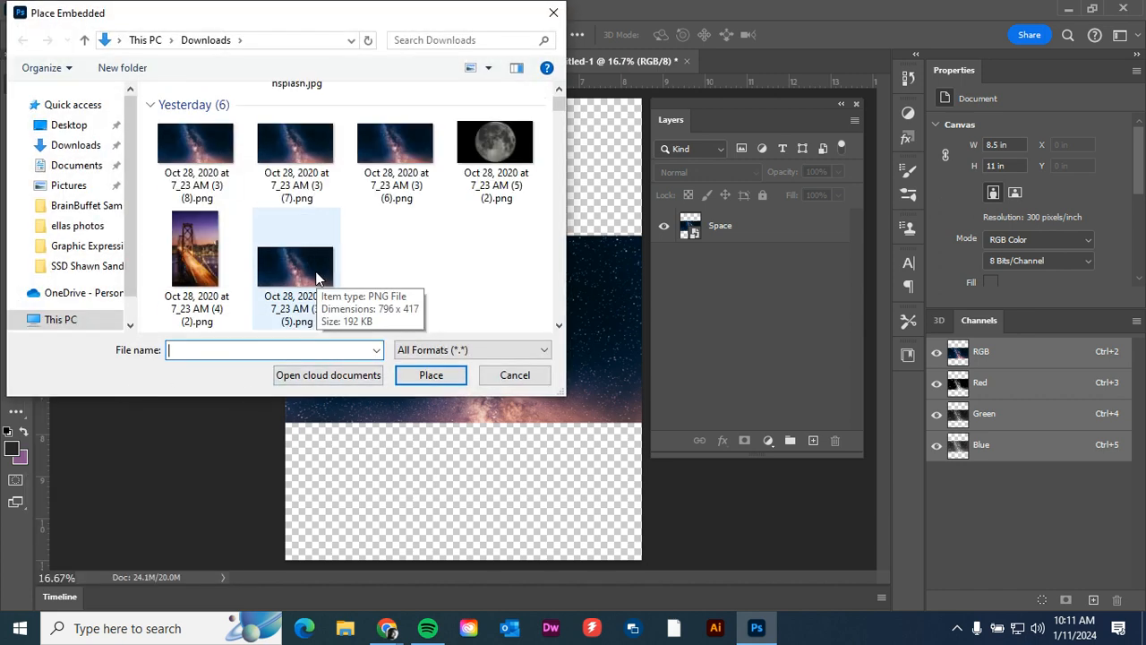
pyautogui.click(466, 182)
pyautogui.click(450, 379)
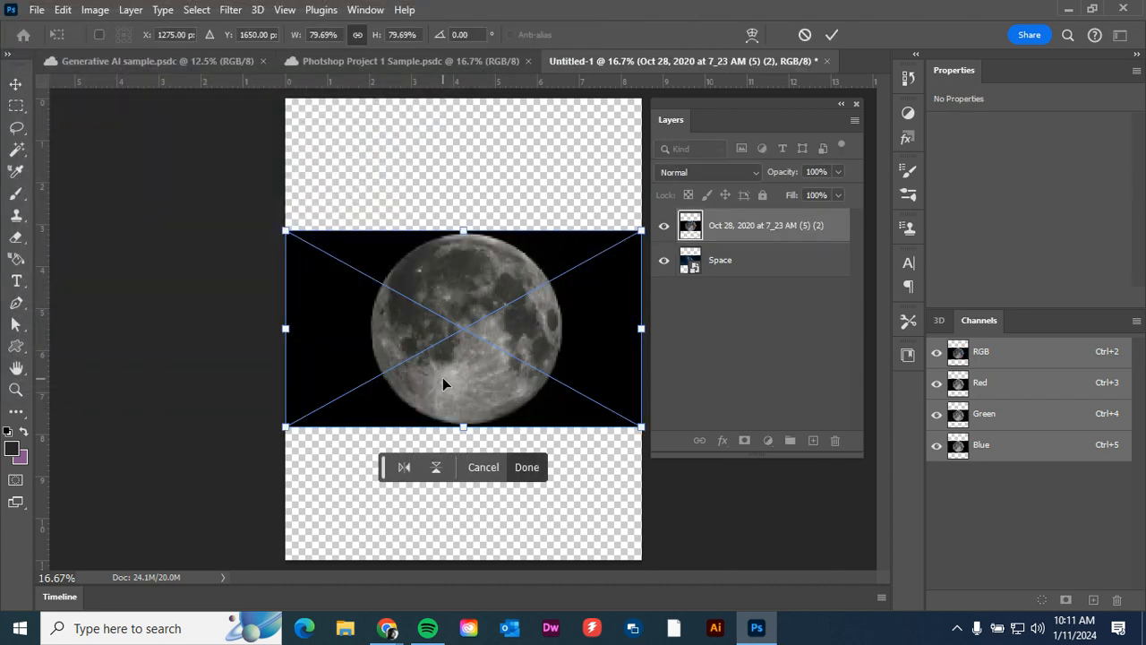
pyautogui.press('Return')
# Place the bridge image "Oct 28, 2020 at 7_23 AM (4) (2).png" as an embedded object at its default size.
pyautogui.click(37, 11)
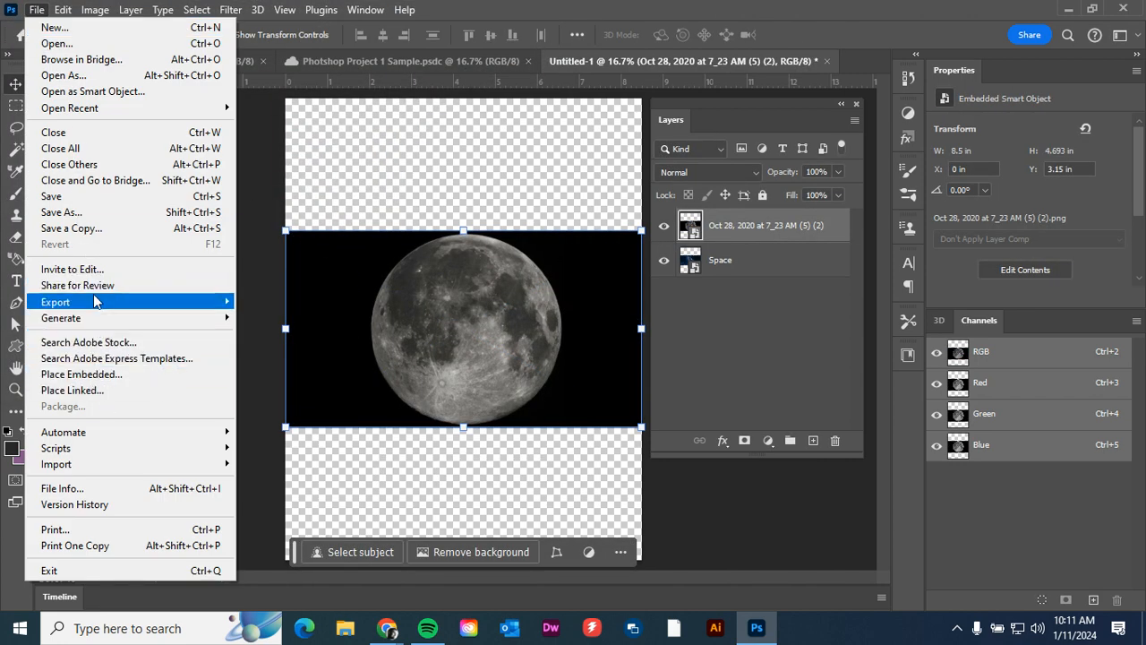
pyautogui.click(100, 374)
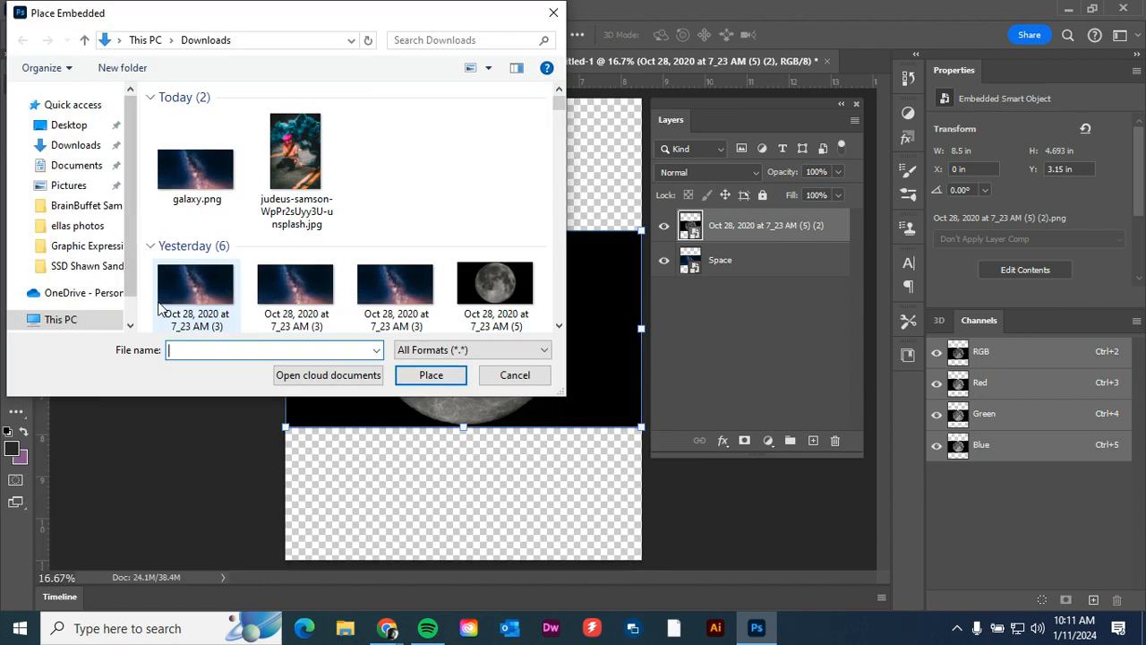
pyautogui.scroll(-3, 391, 276)
pyautogui.click(229, 240)
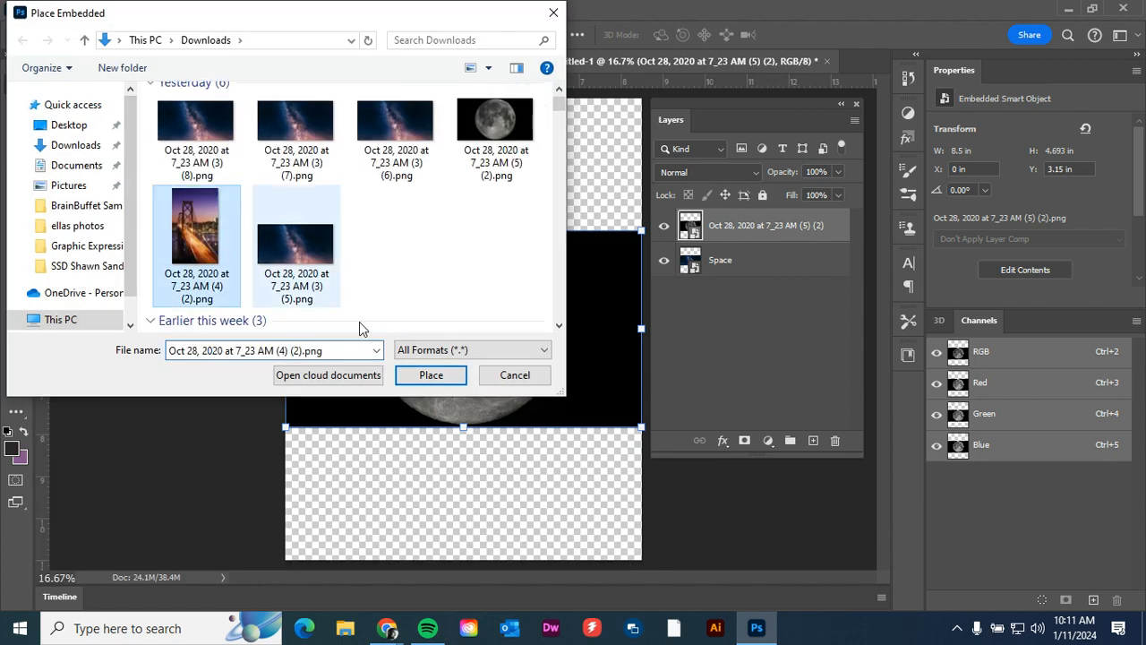
pyautogui.click(431, 375)
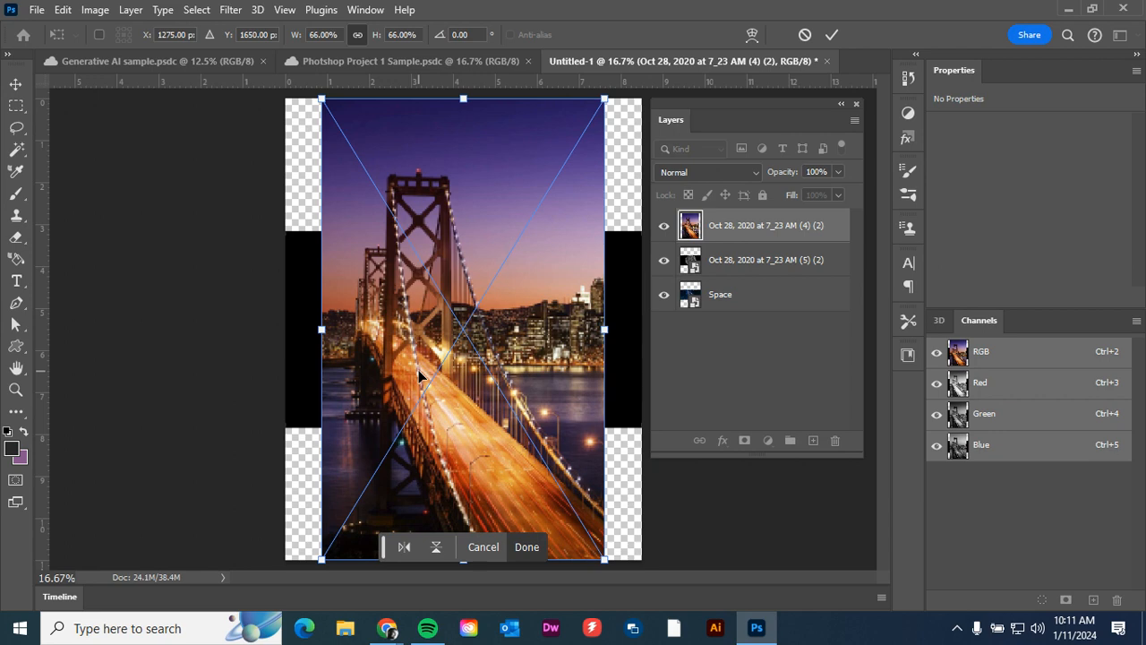
pyautogui.press('Return')
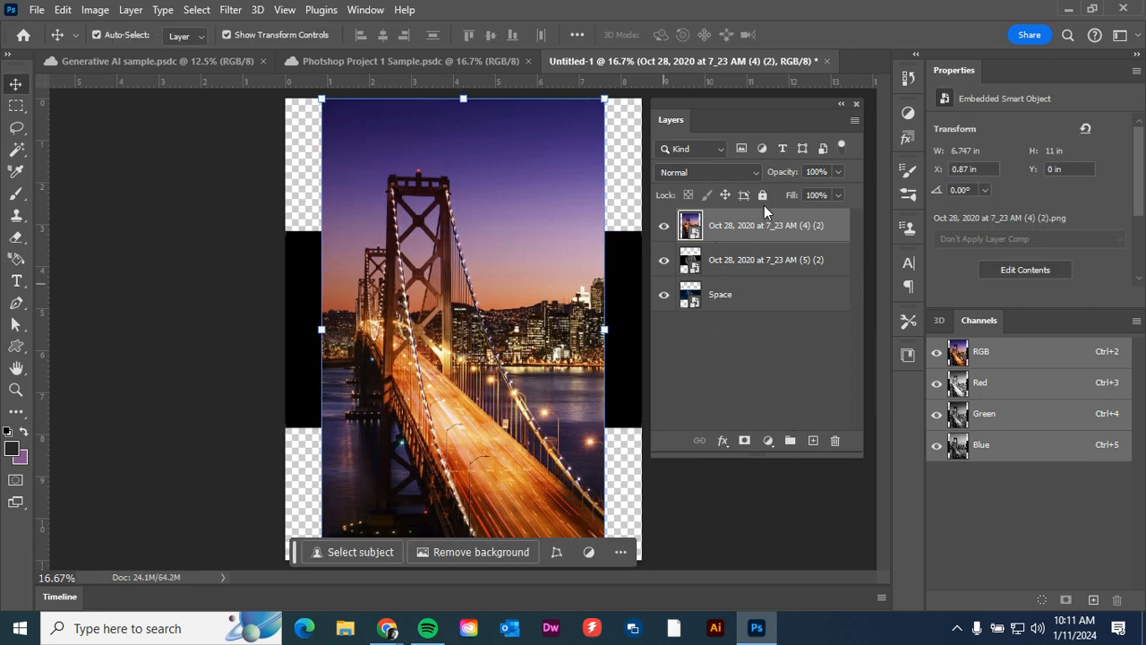
# Rename the moon image's layer to "Moon" and the bridge image's layer to "Bridge", and deselect the layers.
pyautogui.doubleClick(740, 261)
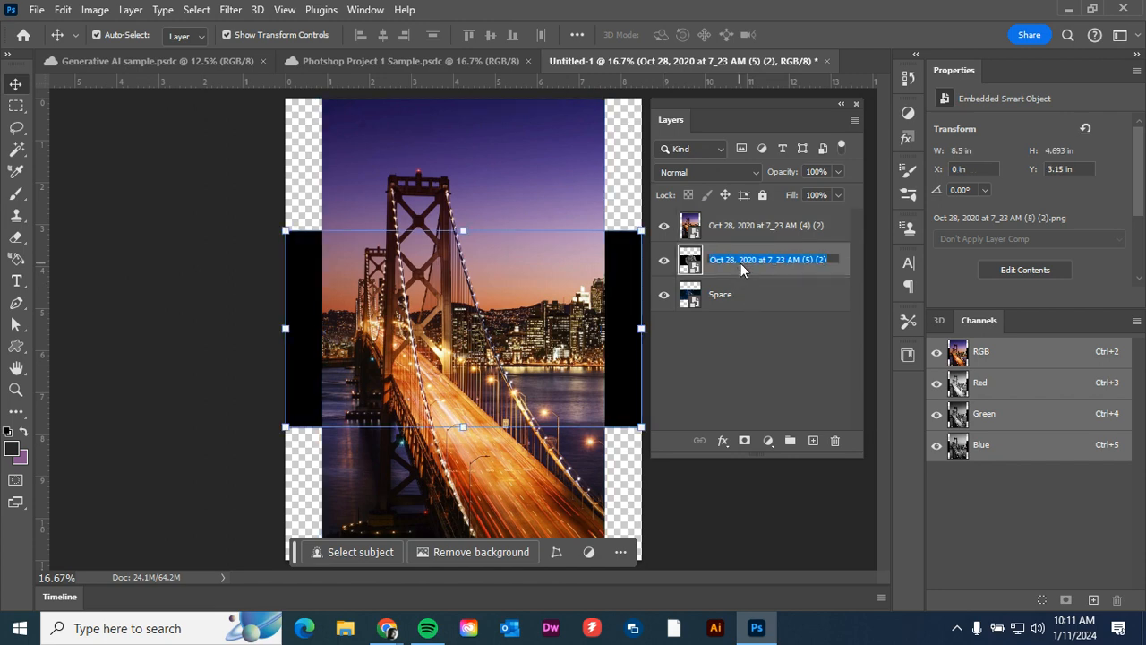
pyautogui.write('Moon')
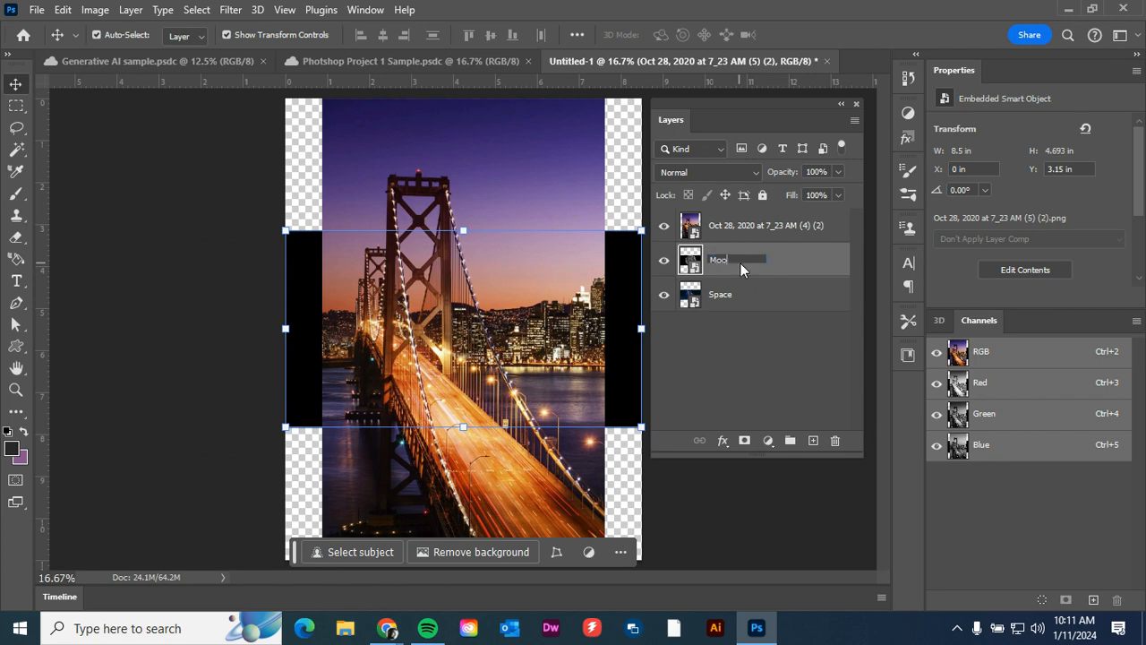
pyautogui.doubleClick(739, 226)
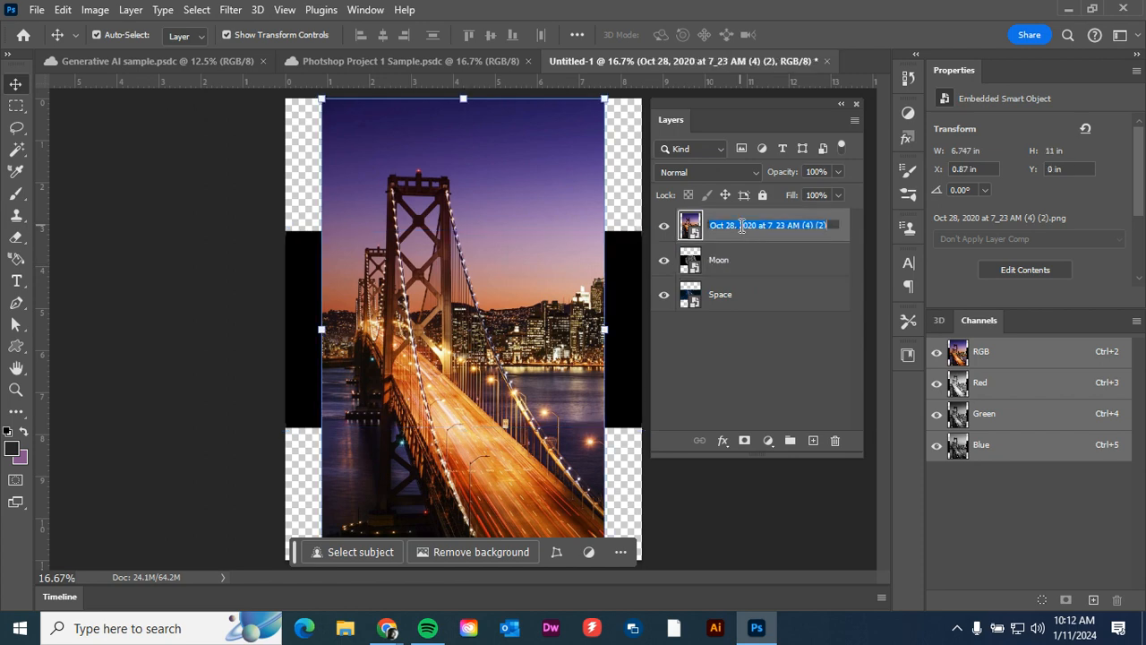
pyautogui.click(741, 225)
pyautogui.click(741, 226)
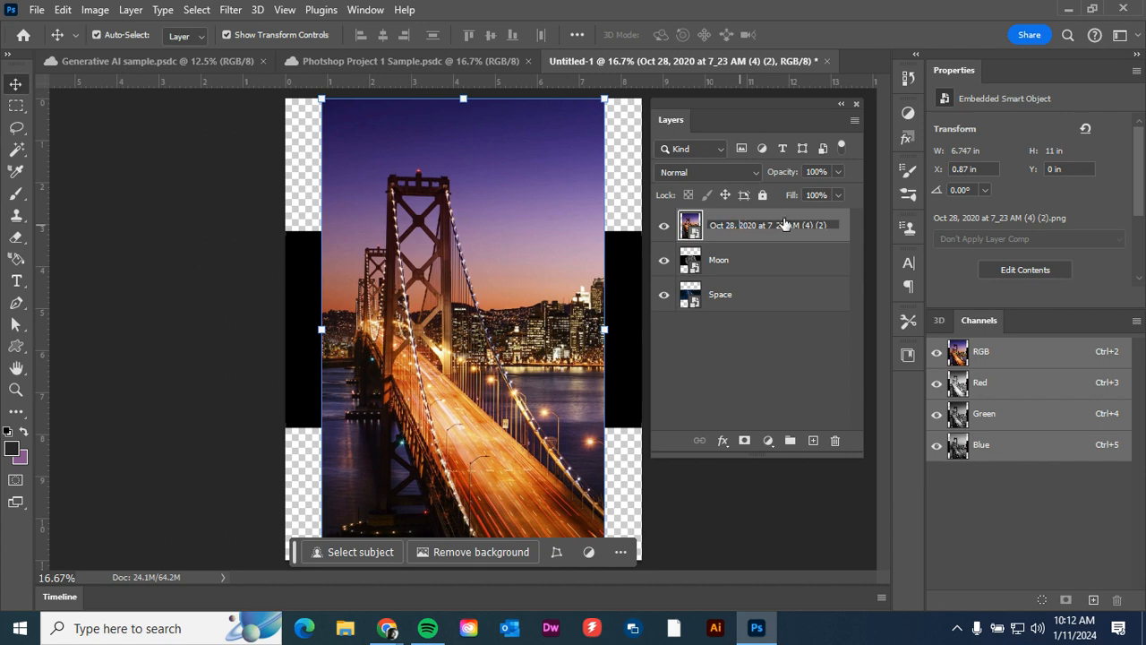
pyautogui.moveTo(838, 225); pyautogui.dragTo(685, 236)
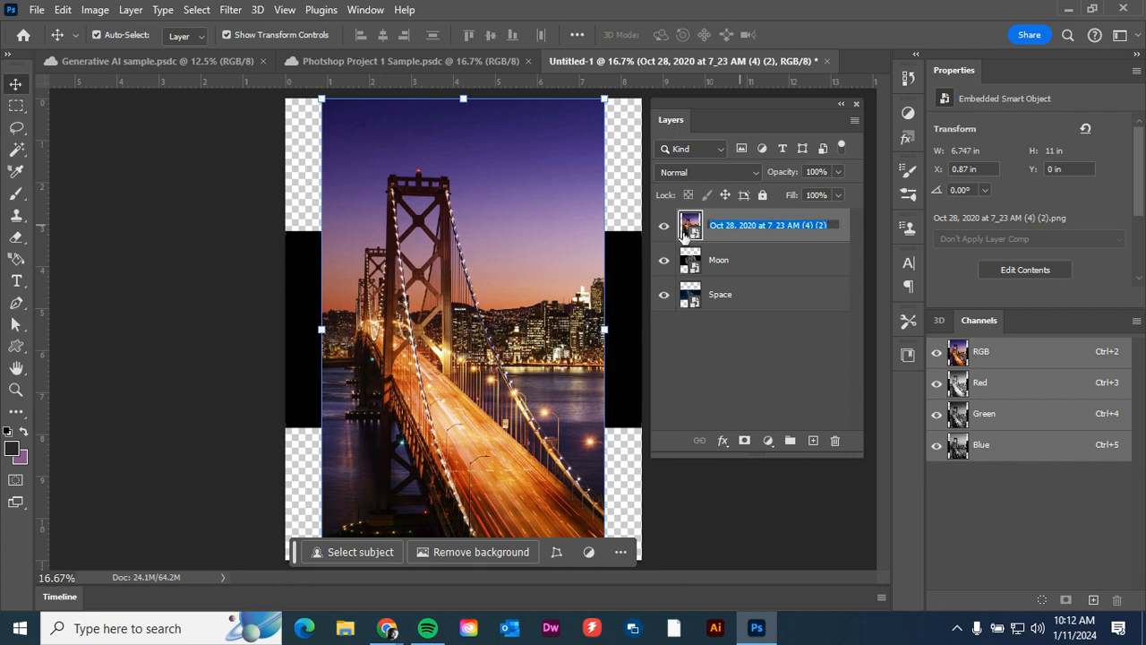
pyautogui.write('Bridge')
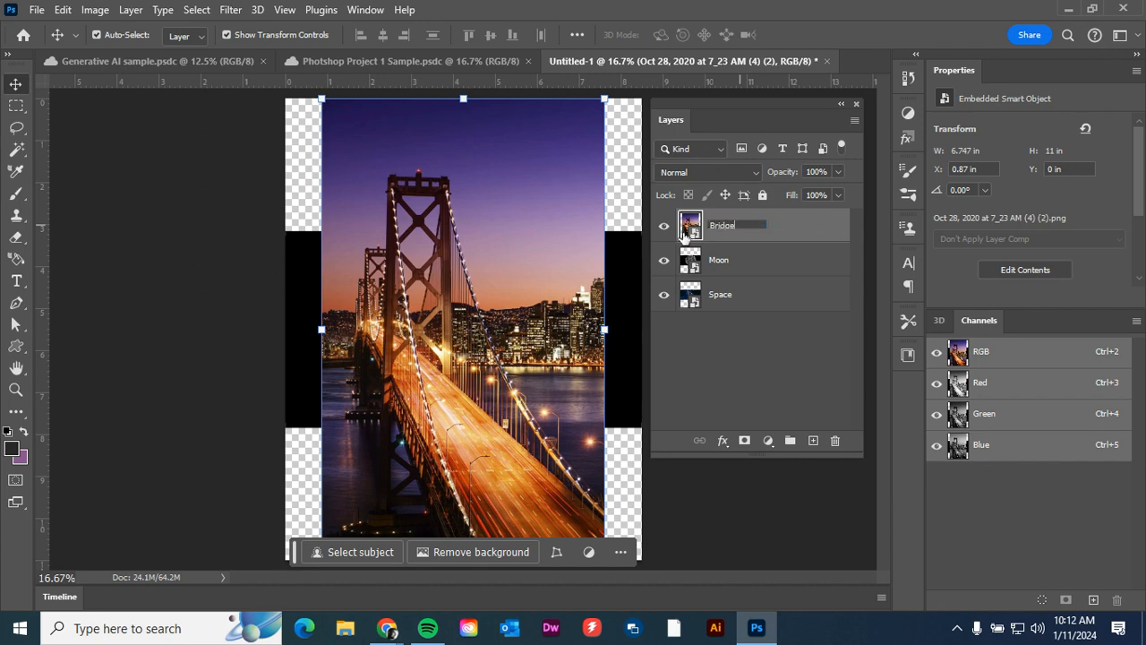
pyautogui.click(713, 360)
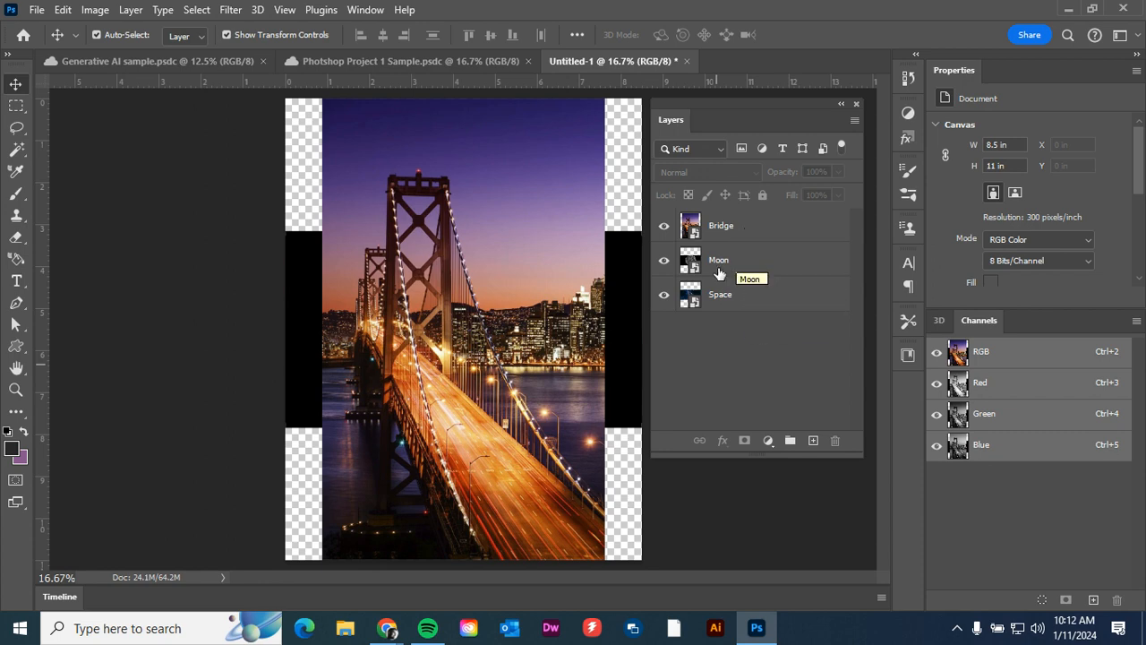
# Hide the Bridge and Moon layers so that only the Space layer shows.
pyautogui.click(762, 264)
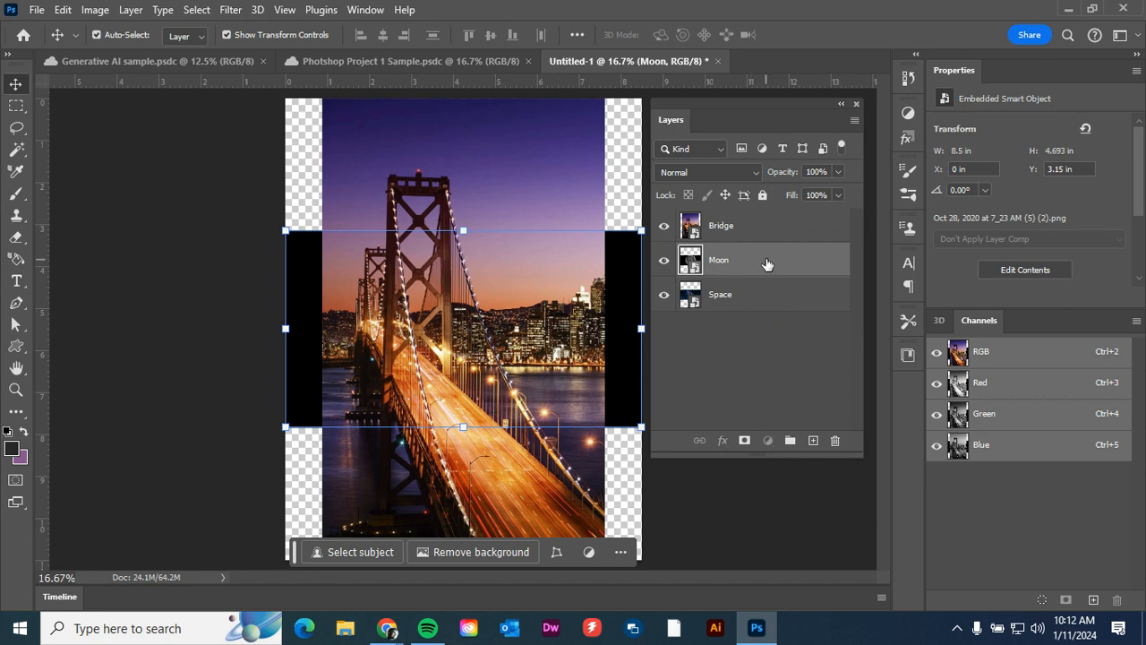
pyautogui.moveTo(766, 264)
pyautogui.mouseDown()
pyautogui.moveTo(764, 306)
pyautogui.moveTo(750, 266)
pyautogui.moveTo(762, 206)
pyautogui.moveTo(763, 270)
pyautogui.mouseUp()
pyautogui.click(664, 229)
pyautogui.click(664, 262)
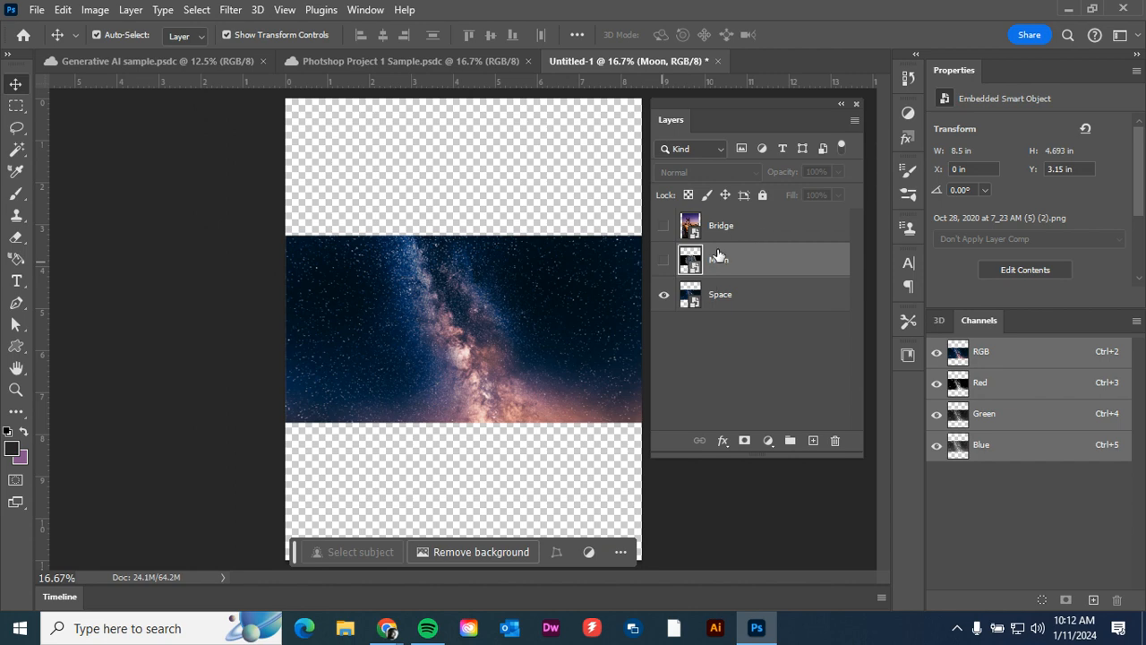
pyautogui.click(663, 260)
pyautogui.click(664, 225)
pyautogui.click(663, 226)
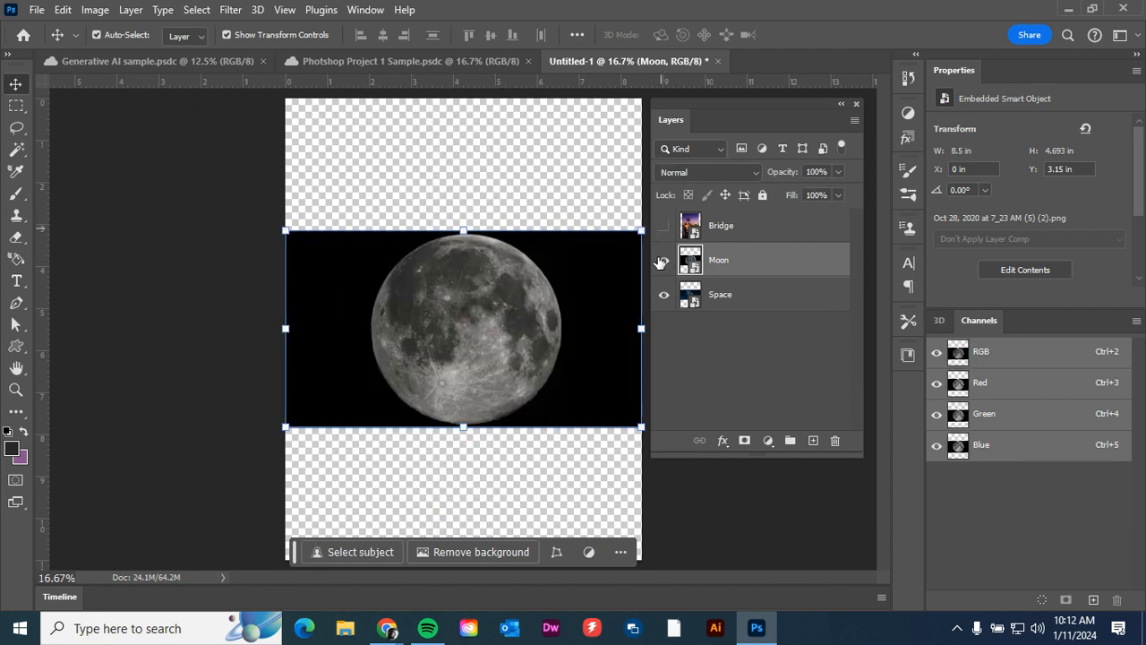
pyautogui.click(662, 261)
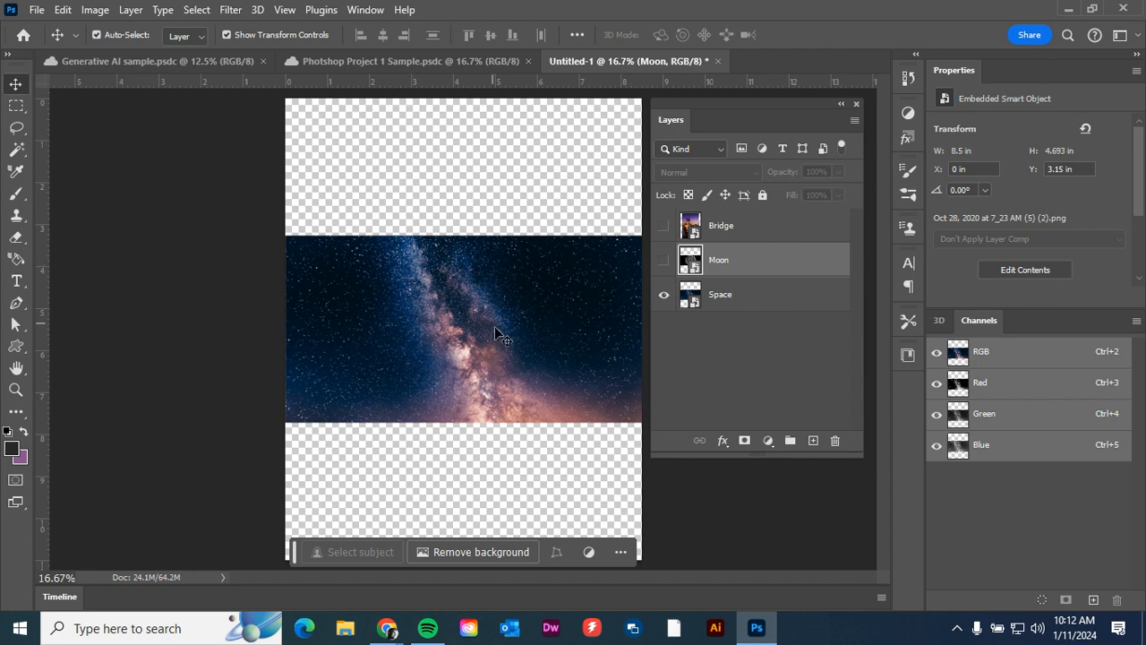
# Rotate the Space layer 90° clockwise and apply the transformation.
pyautogui.click(768, 302)
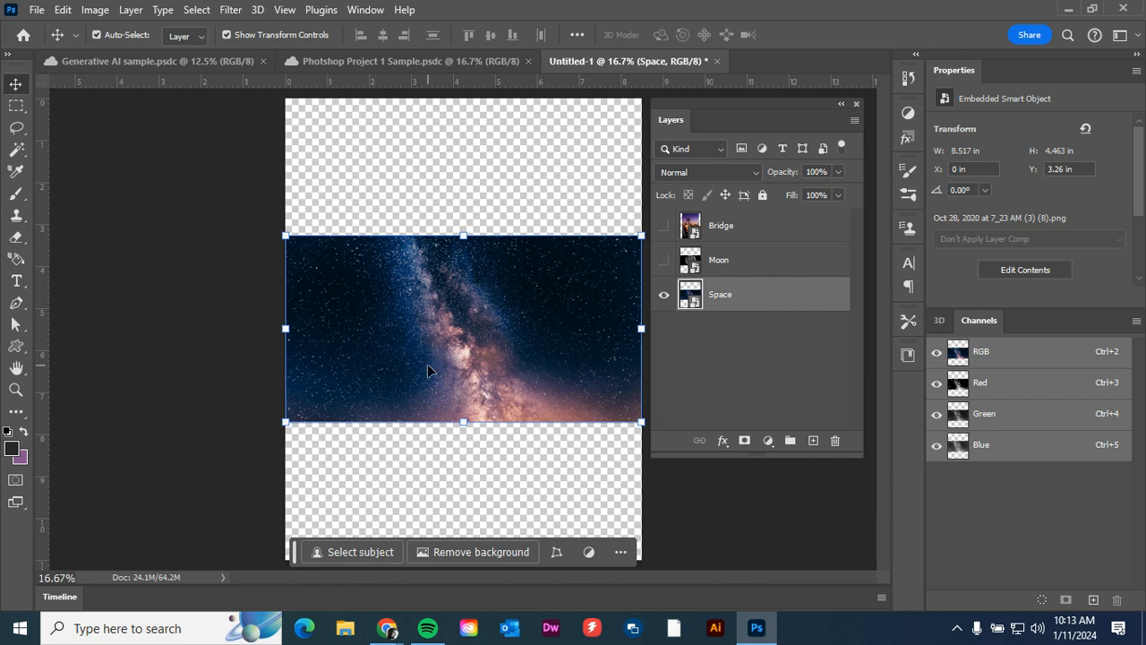
pyautogui.hotkey('ctrl', '-')
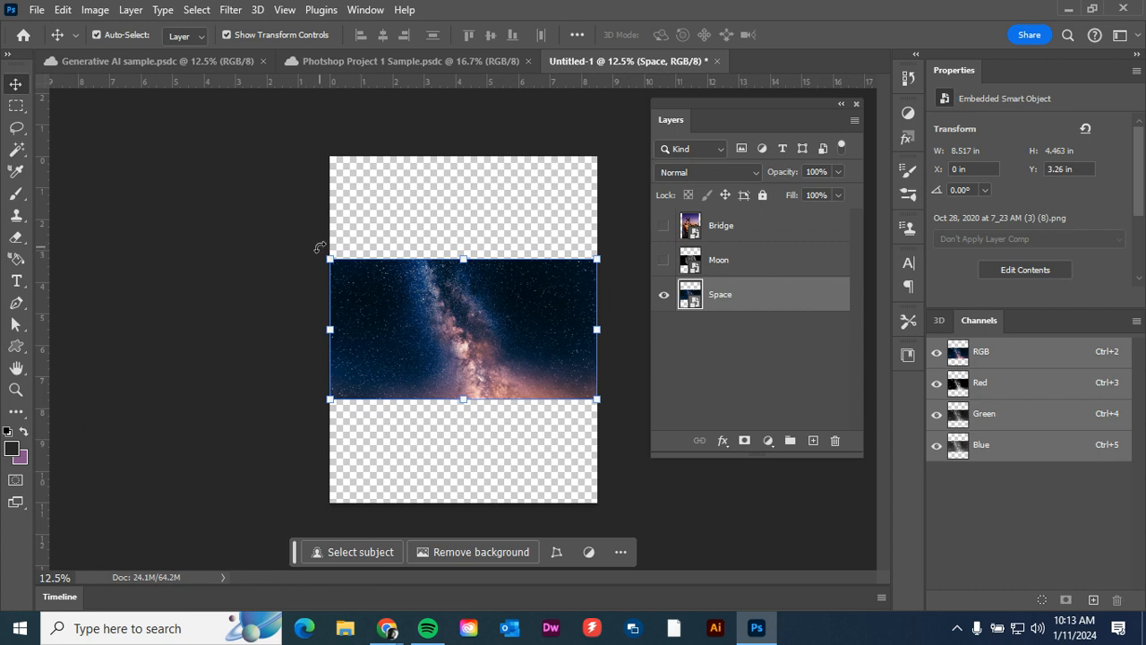
pyautogui.moveTo(320, 247); pyautogui.dragTo(528, 208)
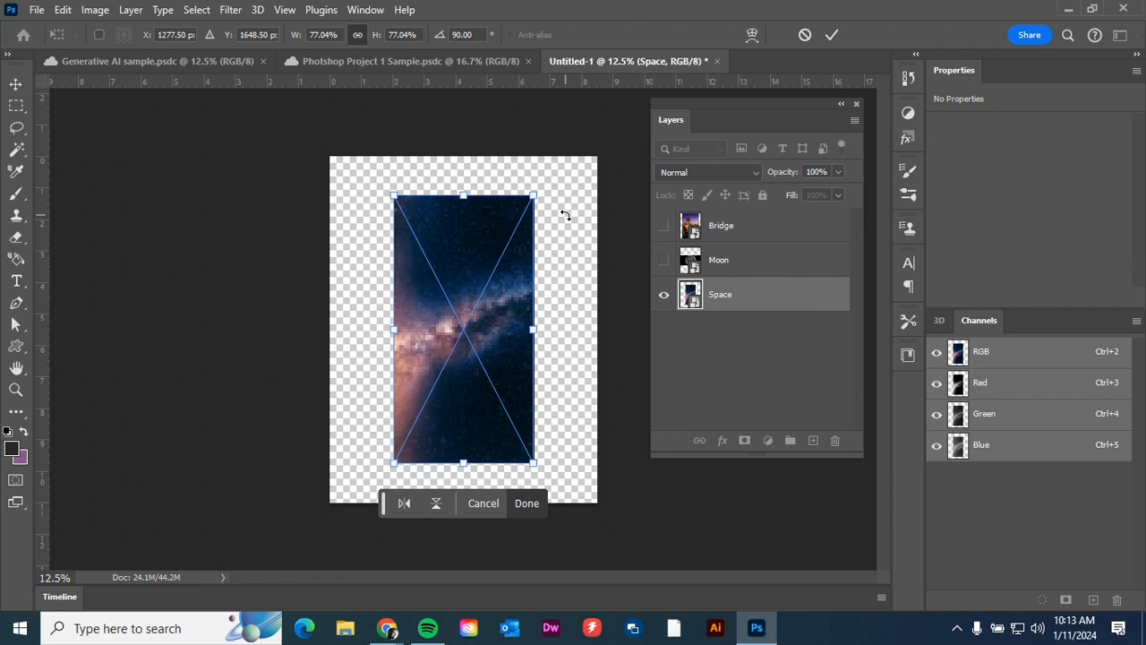
pyautogui.press('Return')
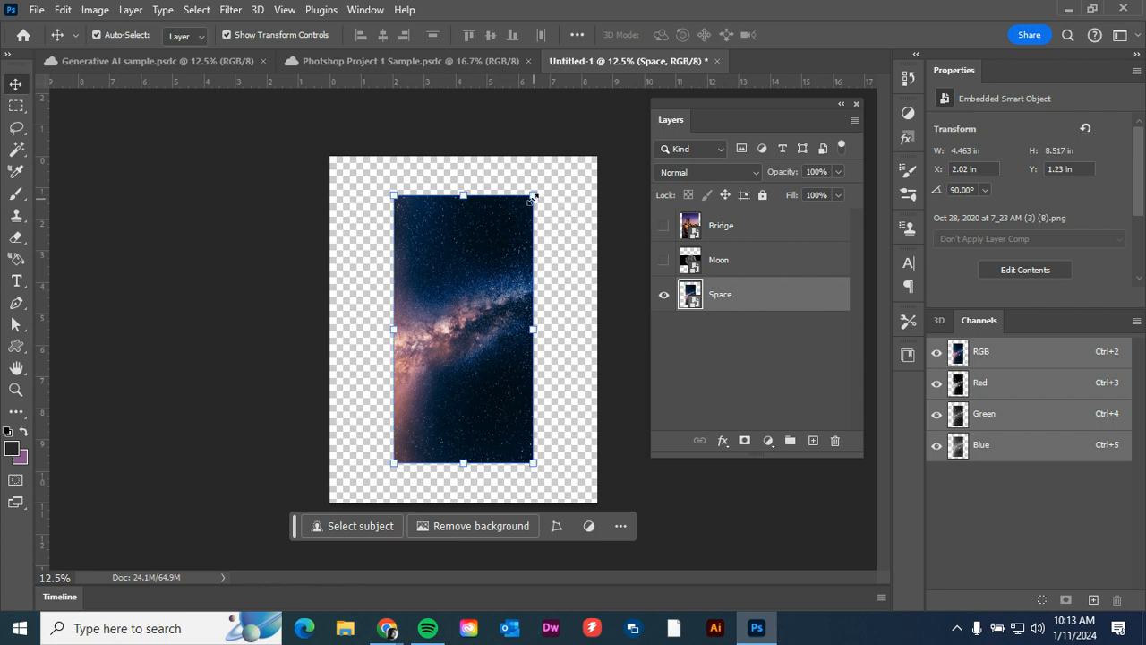
# Scale the Space layer proportionally to about 165.08% so it covers the whole canvas, and apply the change.
pyautogui.moveTo(536, 196); pyautogui.dragTo(547, 170)
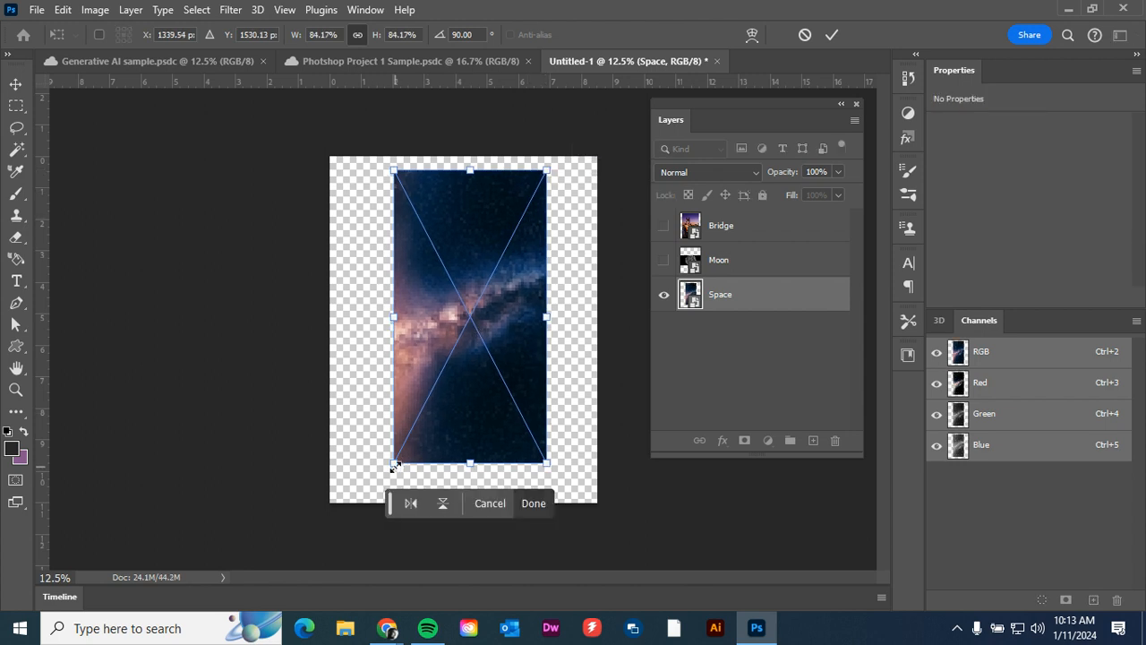
pyautogui.moveTo(393, 464); pyautogui.dragTo(381, 488)
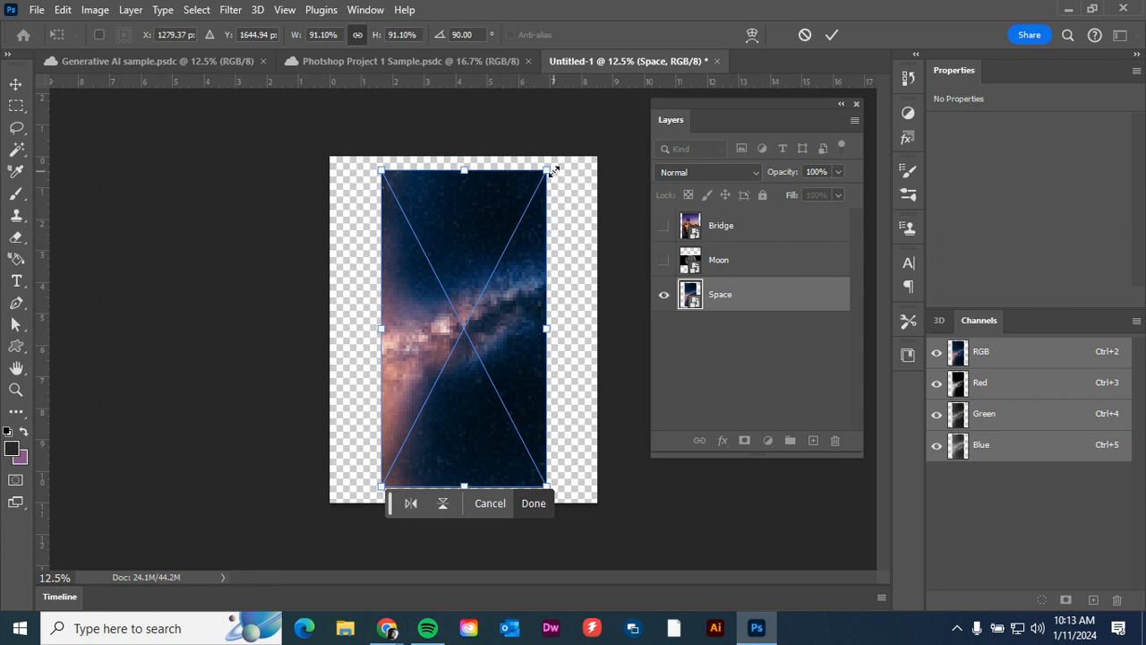
pyautogui.moveTo(555, 171); pyautogui.dragTo(579, 132)
pyautogui.moveTo(563, 328); pyautogui.dragTo(611, 333)
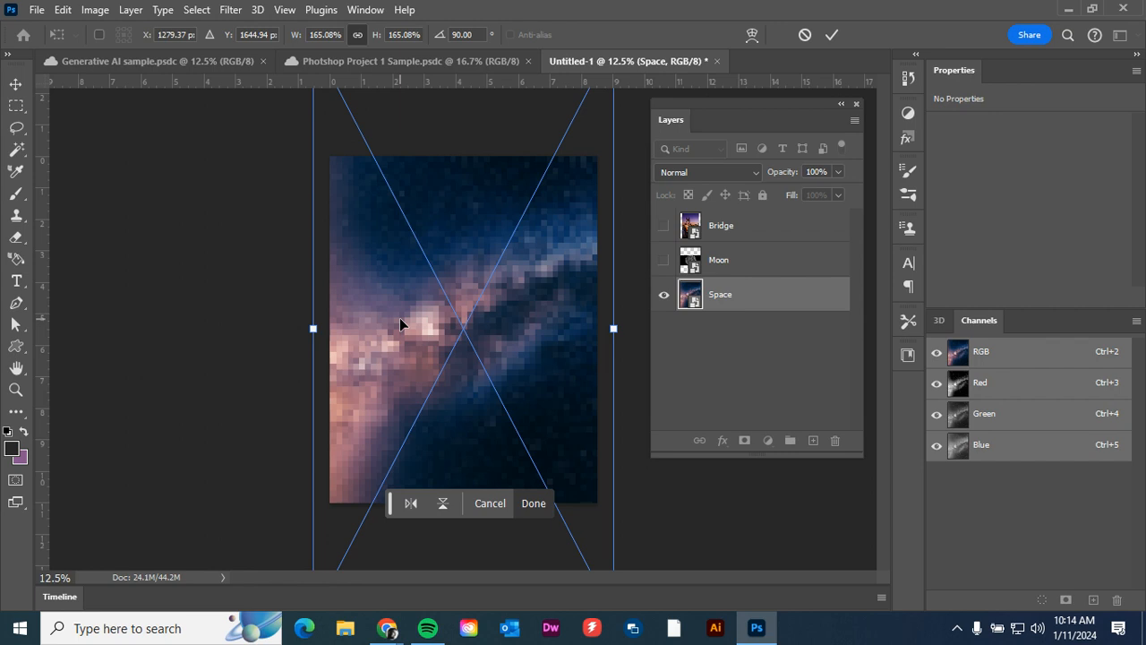
pyautogui.press('Return')
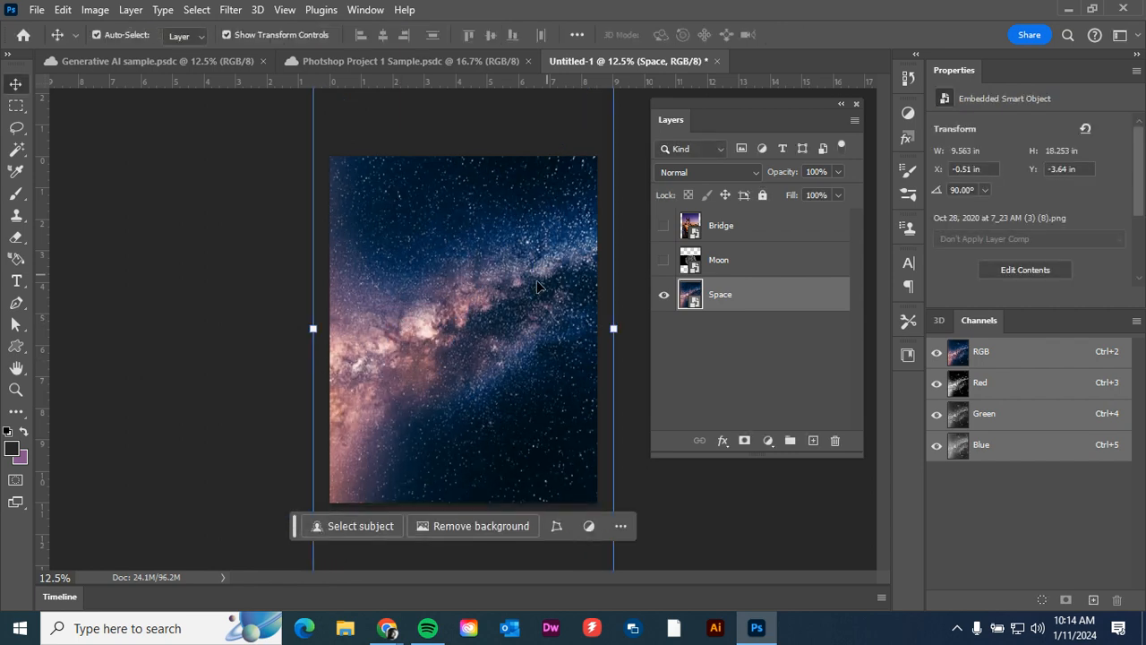
# Move the Space layer up so the Milky Way fills the upper part of the canvas, and deselect it.
pyautogui.moveTo(432, 407); pyautogui.dragTo(429, 307)
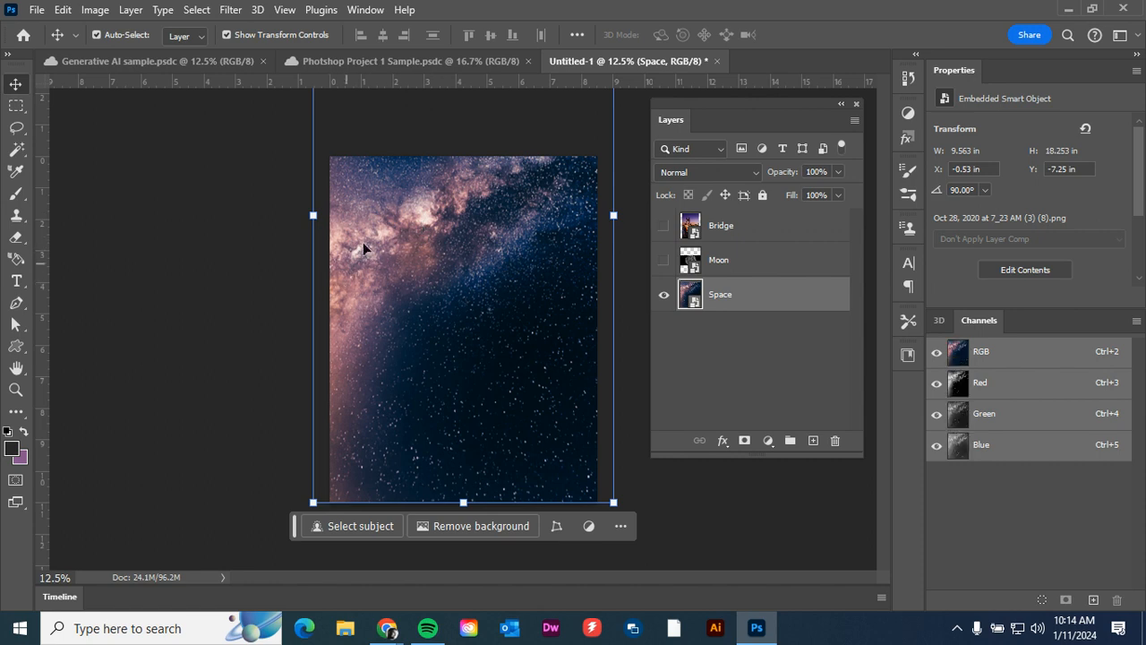
pyautogui.click(271, 377)
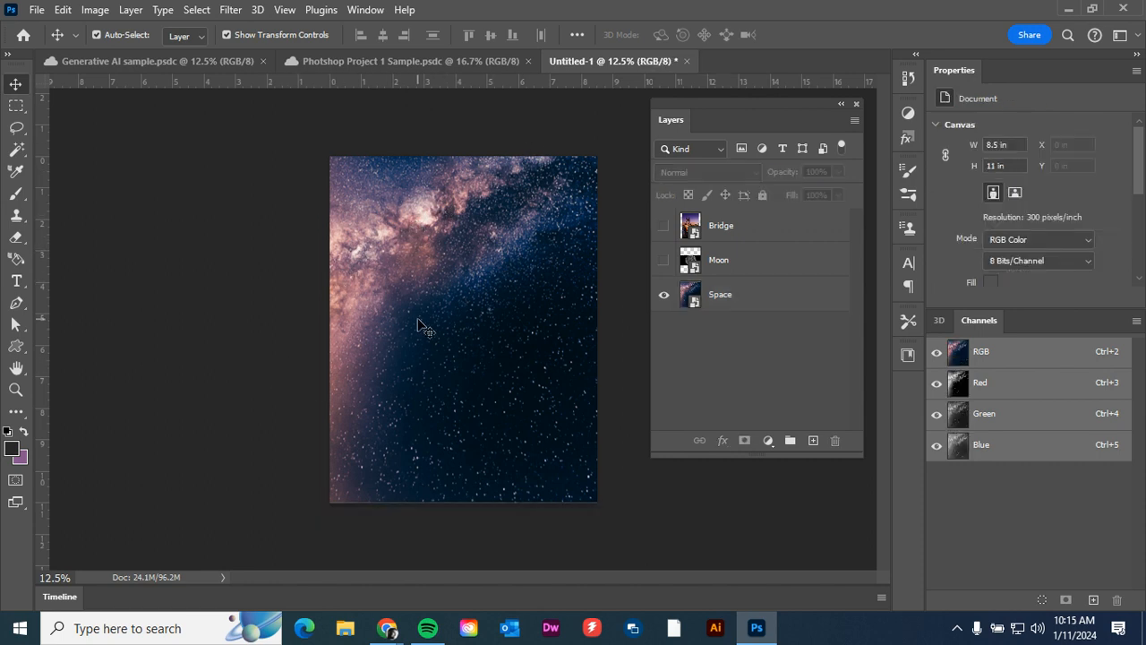
pyautogui.moveTo(419, 330); pyautogui.dragTo(421, 333)
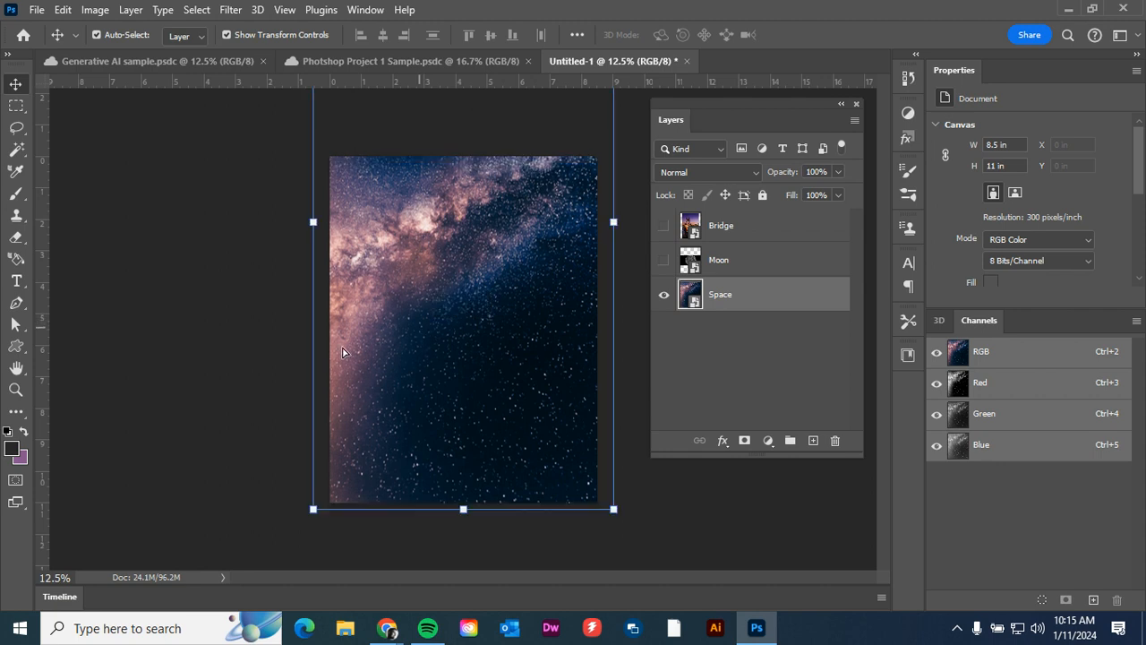
pyautogui.click(251, 344)
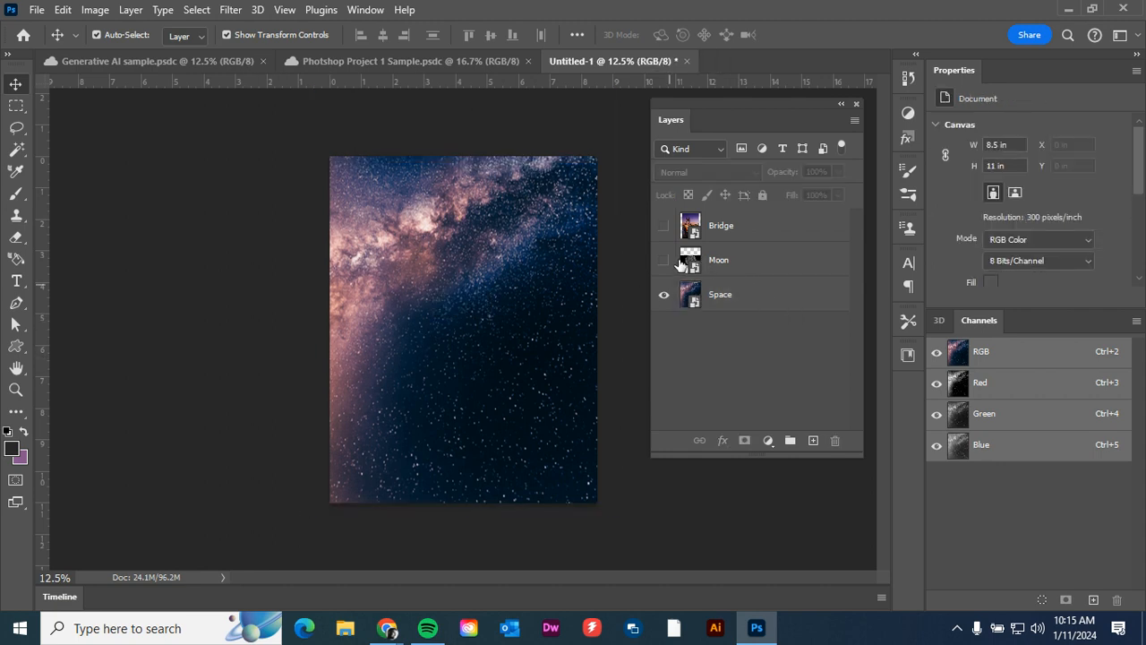
# Show the Moon layer again and select the moon's disc on it with Select Subject.
pyautogui.click(746, 271)
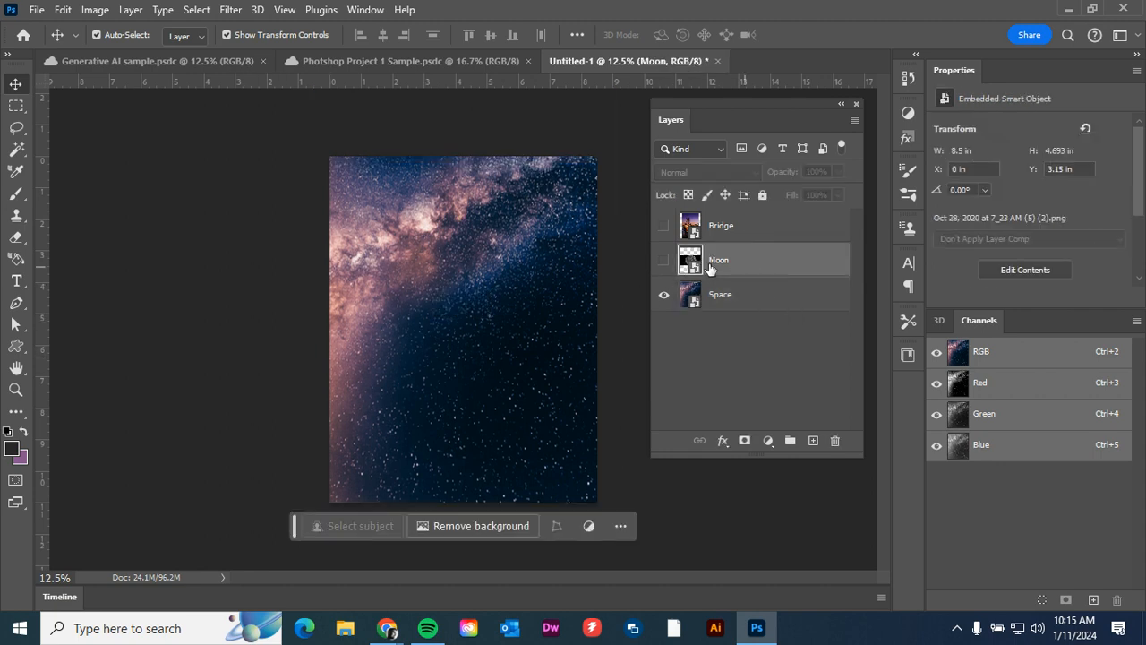
pyautogui.click(663, 259)
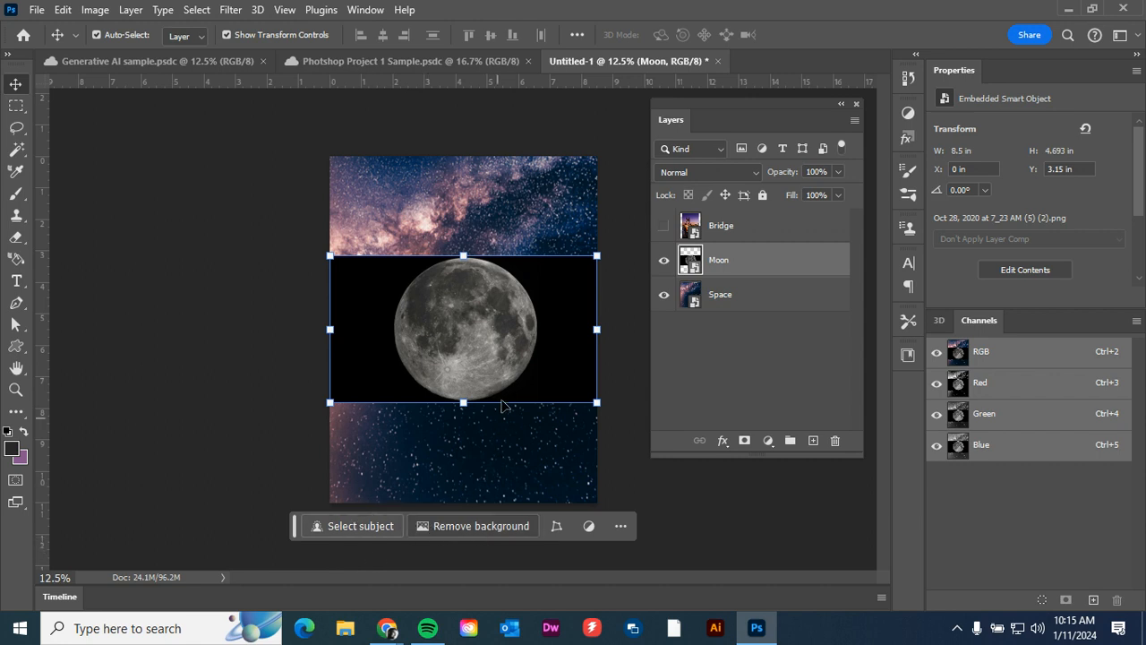
pyautogui.click(334, 526)
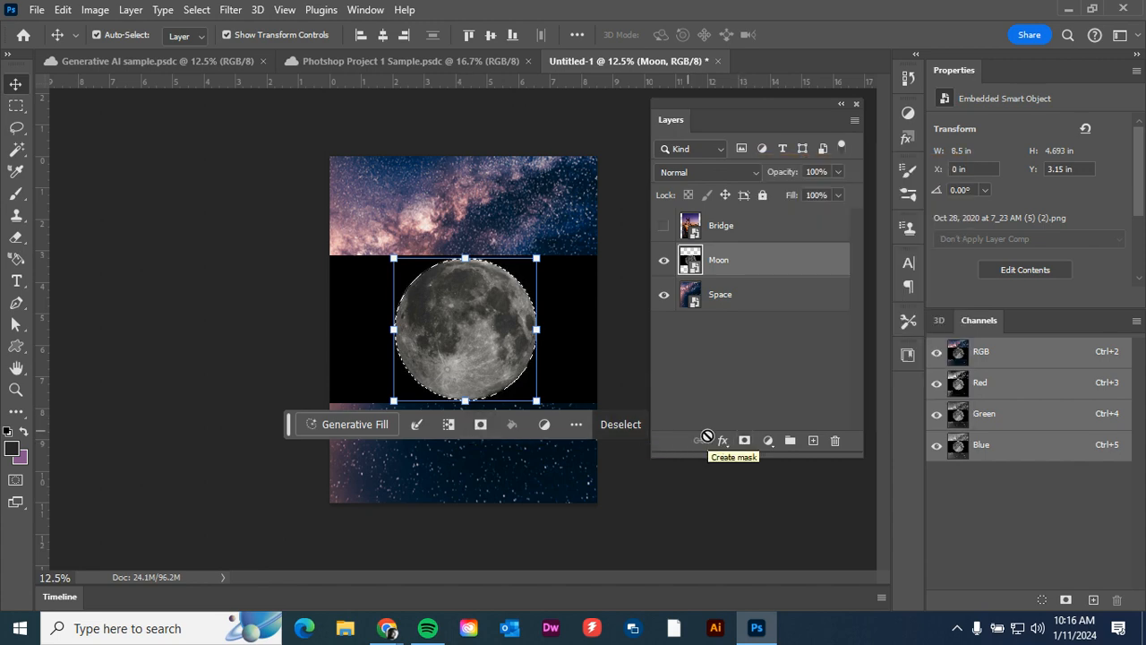
# Mask the Moon layer to the selected disc and move the moon up to the canvas's upper right.
pyautogui.click(477, 427)
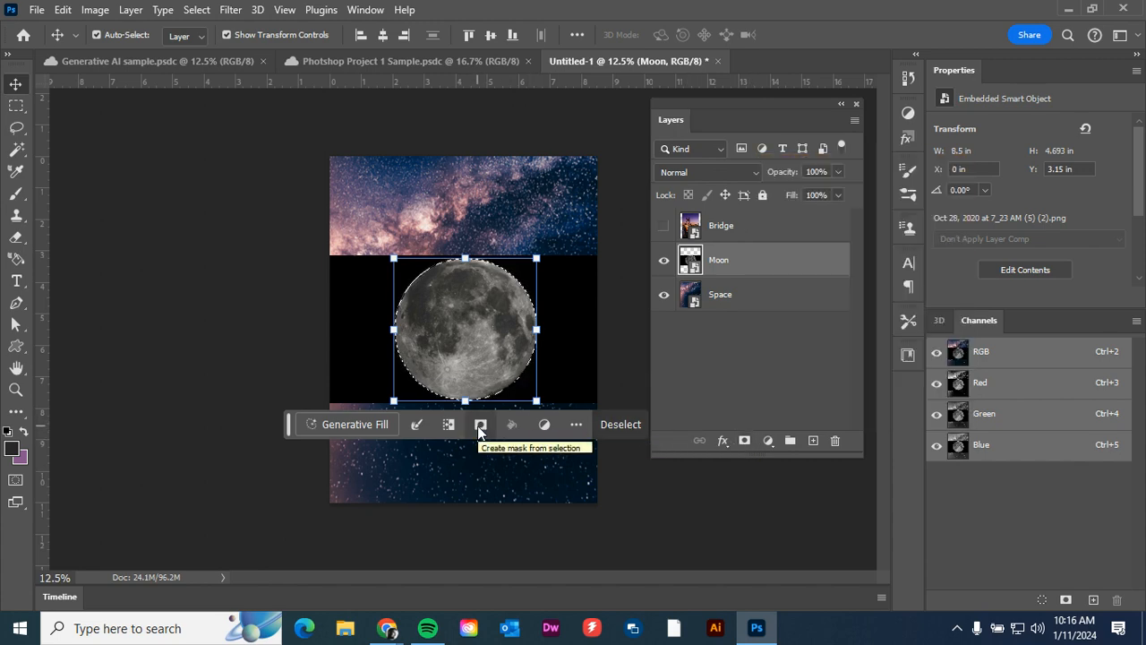
pyautogui.click(479, 426)
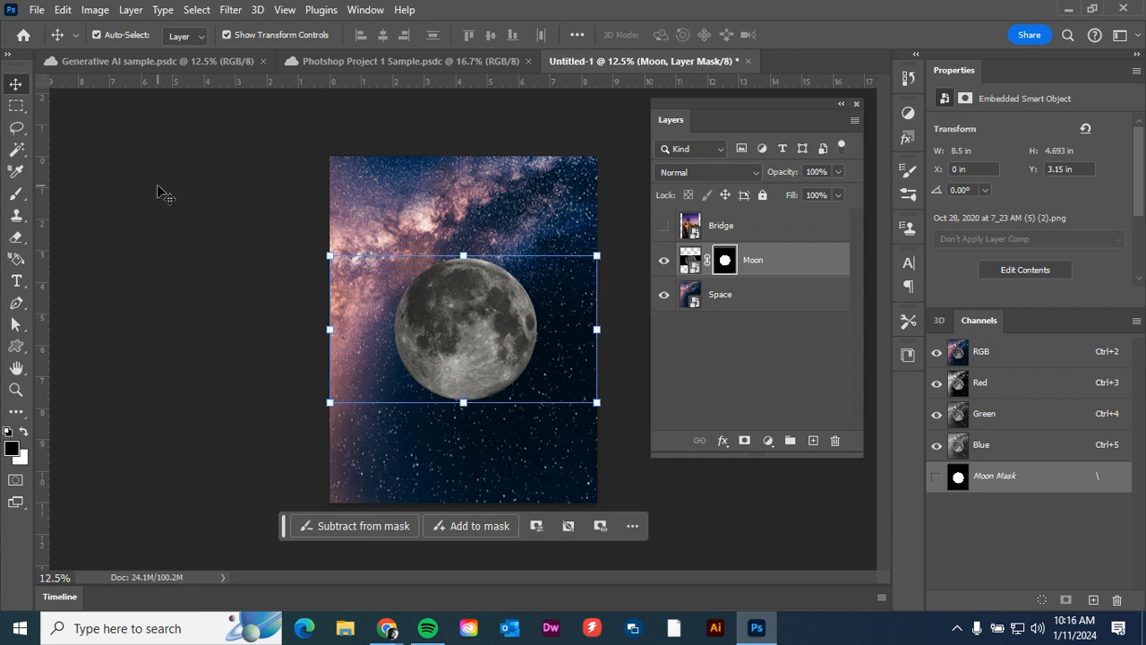
pyautogui.moveTo(464, 353); pyautogui.dragTo(547, 274)
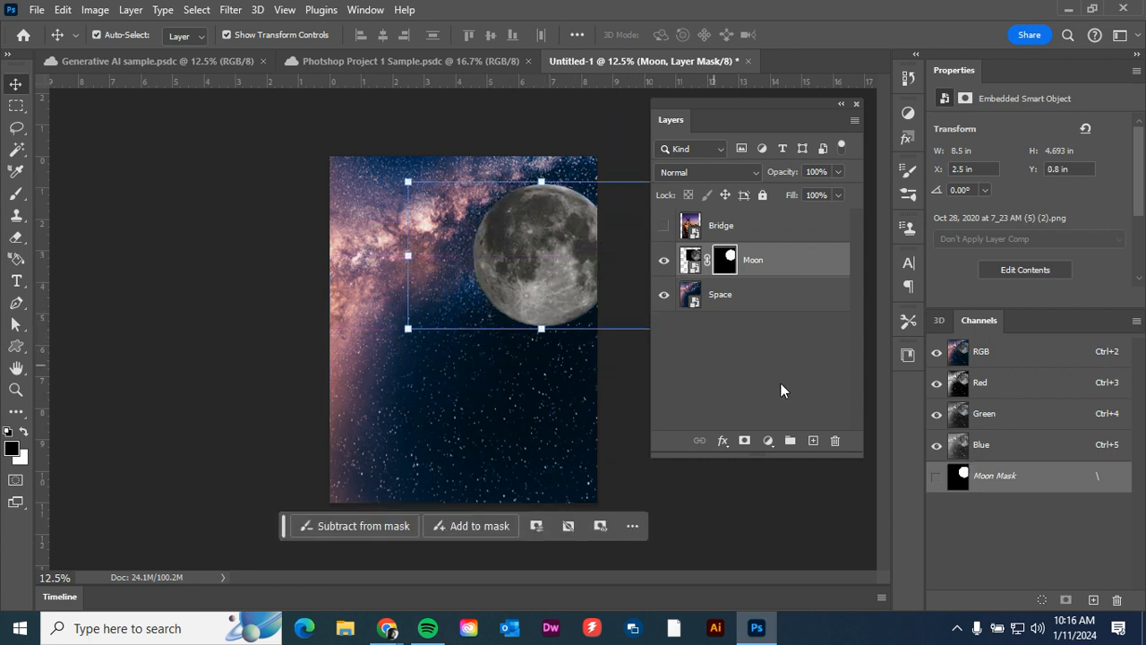
# Show the Bridge layer again, select its sky with Select Sky, and create a layer mask from the selection.
pyautogui.click(663, 226)
pyautogui.click(750, 224)
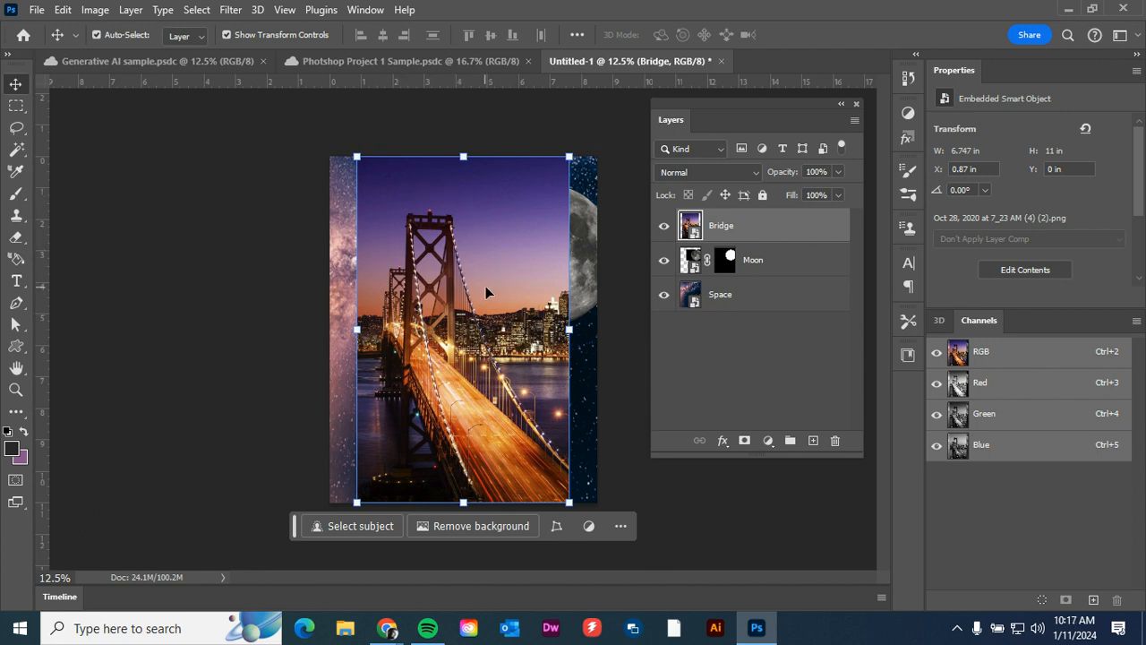
pyautogui.click(196, 9)
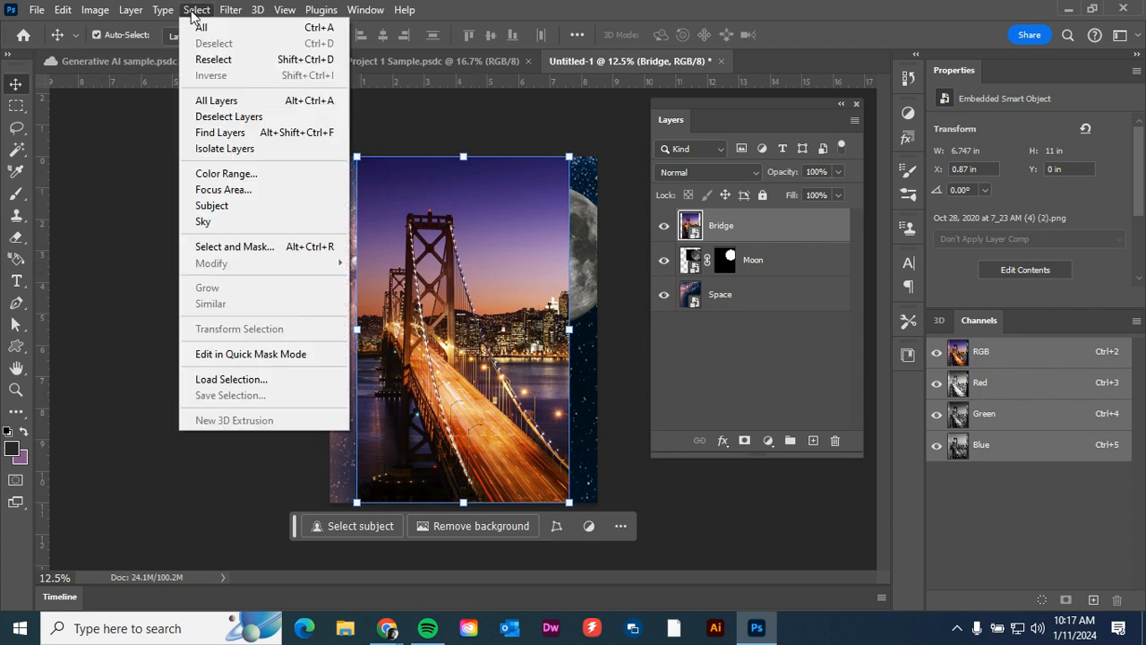
pyautogui.click(205, 224)
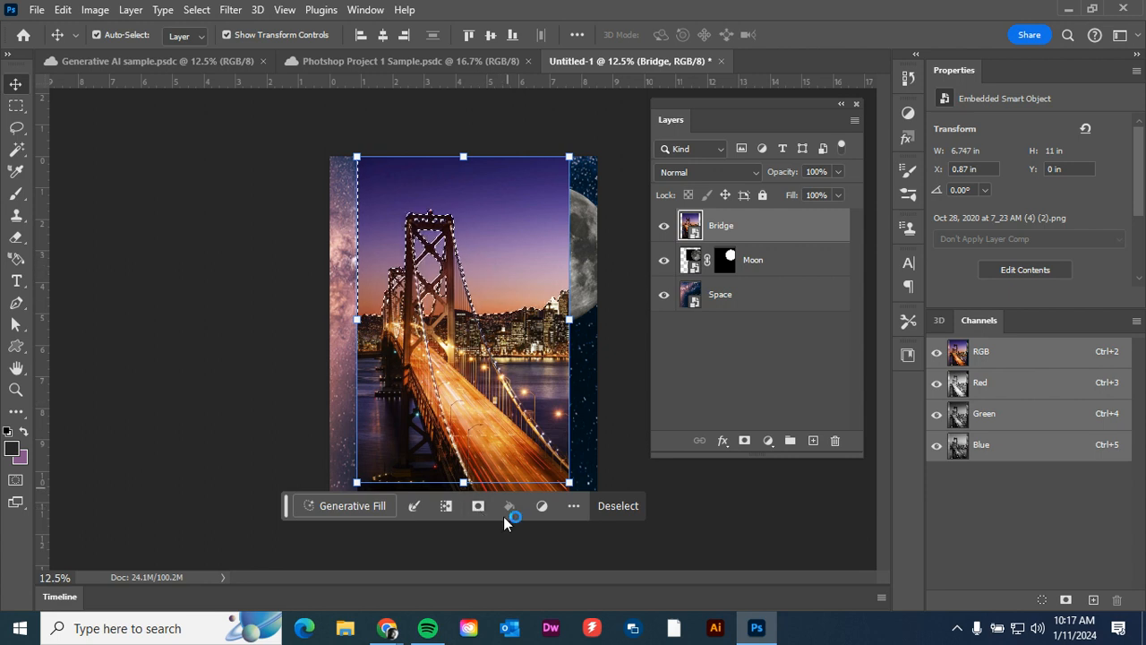
pyautogui.click(477, 506)
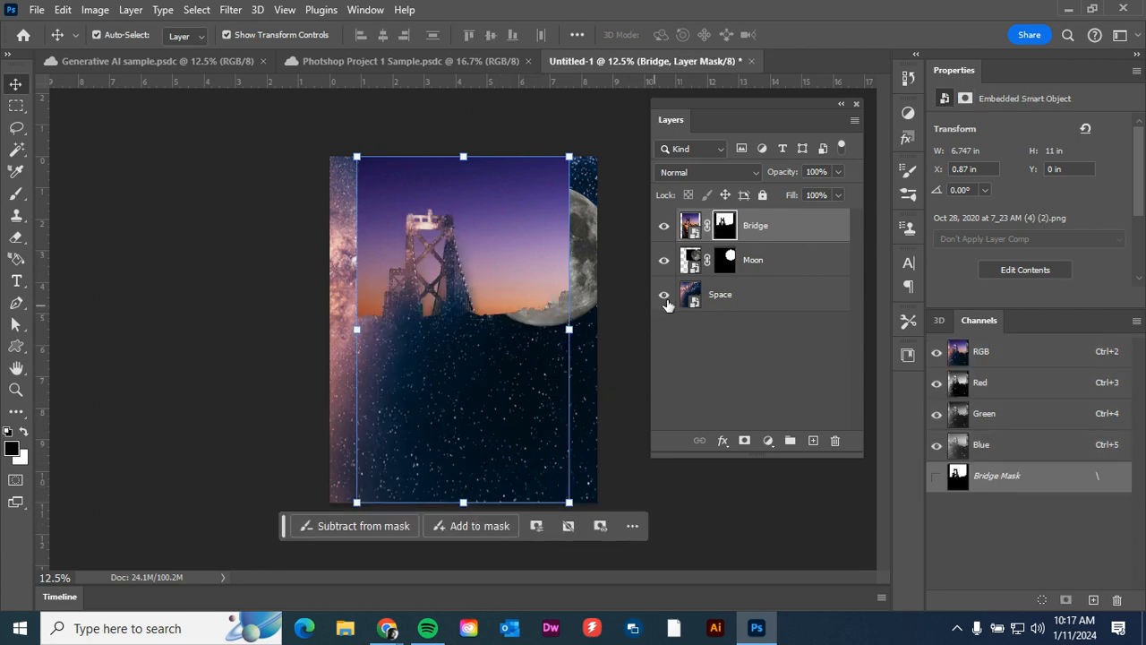
# Hide the Moon and Space layers and invert the Bridge layer's mask to keep the bridge and city instead of the sky.
pyautogui.click(663, 260)
pyautogui.click(664, 294)
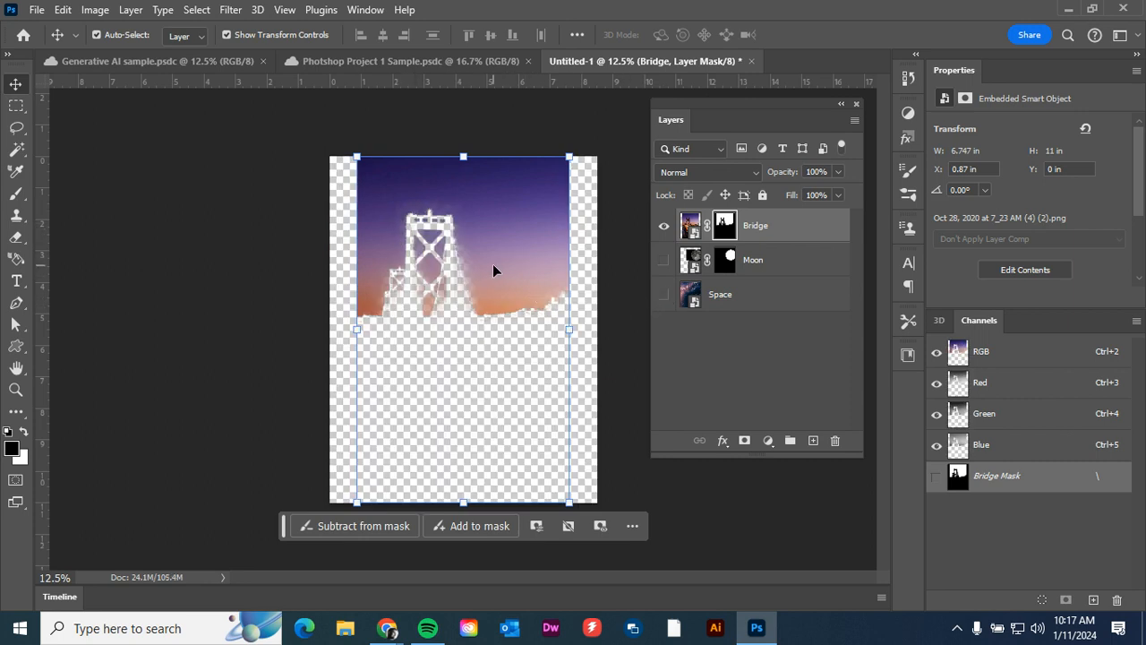
pyautogui.click(727, 231)
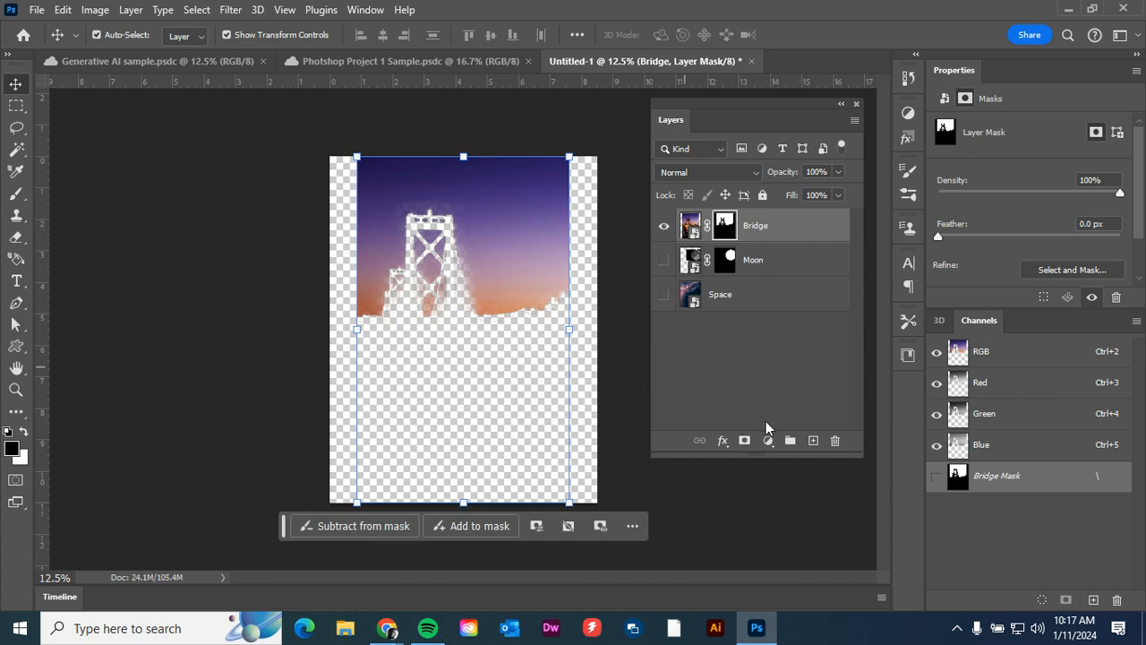
pyautogui.hotkey('ctrl', 'i')
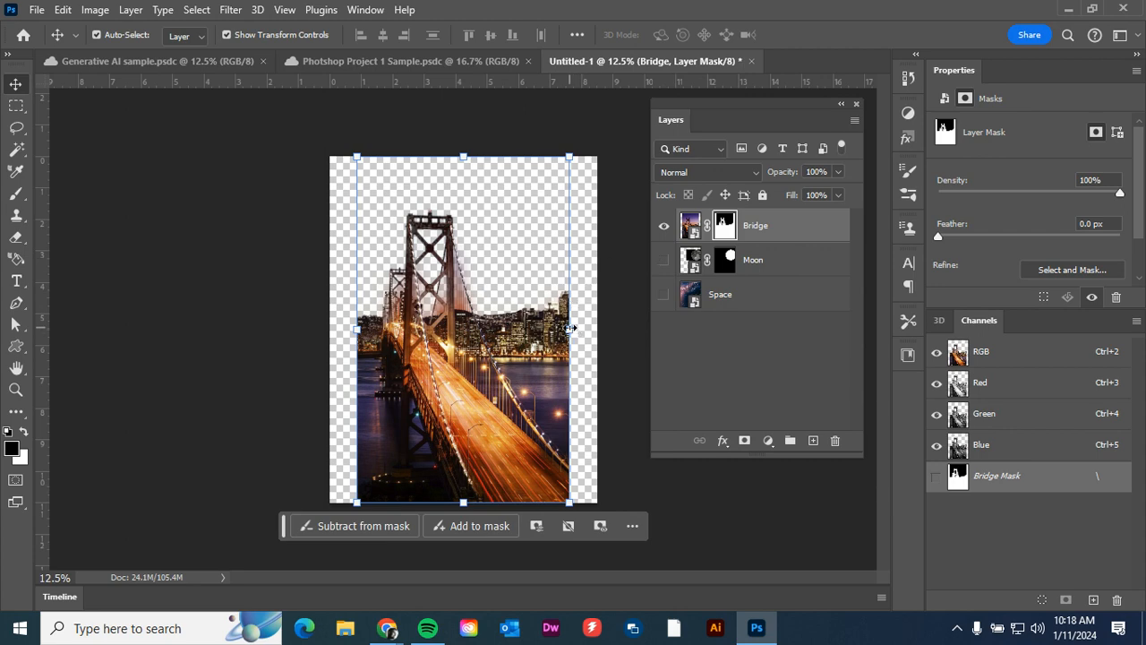
# Scale the Bridge layer proportionally to about 134.76%, lower it to align with the canvas's top edge, apply the change, and deselect it.
pyautogui.moveTo(570, 328); pyautogui.dragTo(602, 328)
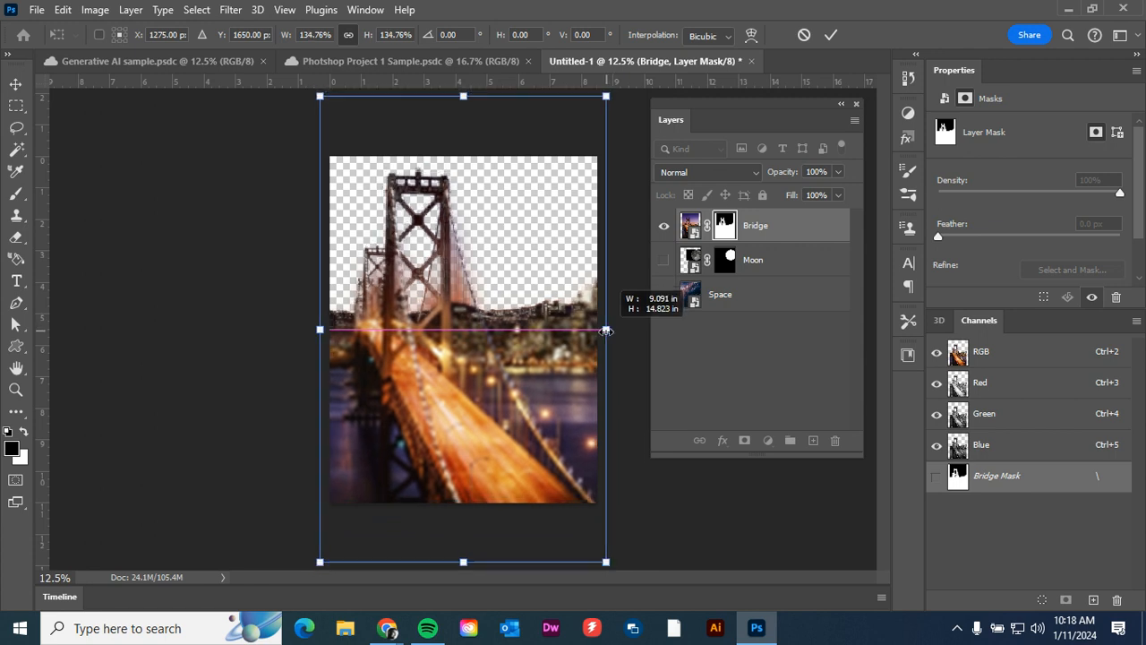
pyautogui.moveTo(529, 361); pyautogui.dragTo(523, 421)
pyautogui.press('Return')
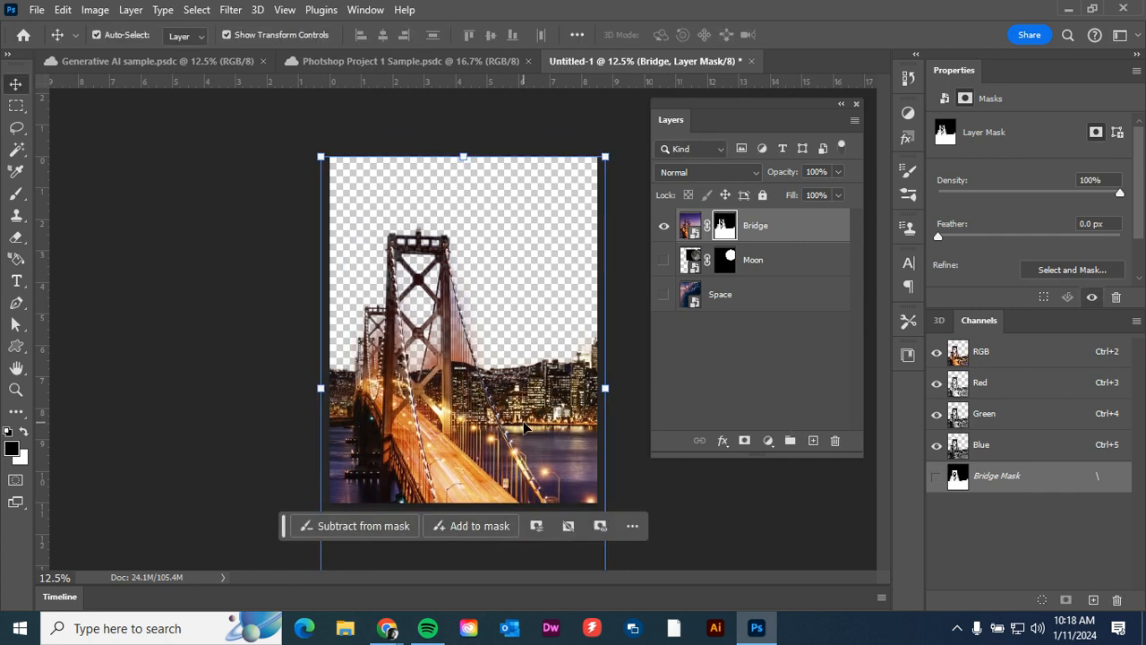
pyautogui.click(297, 322)
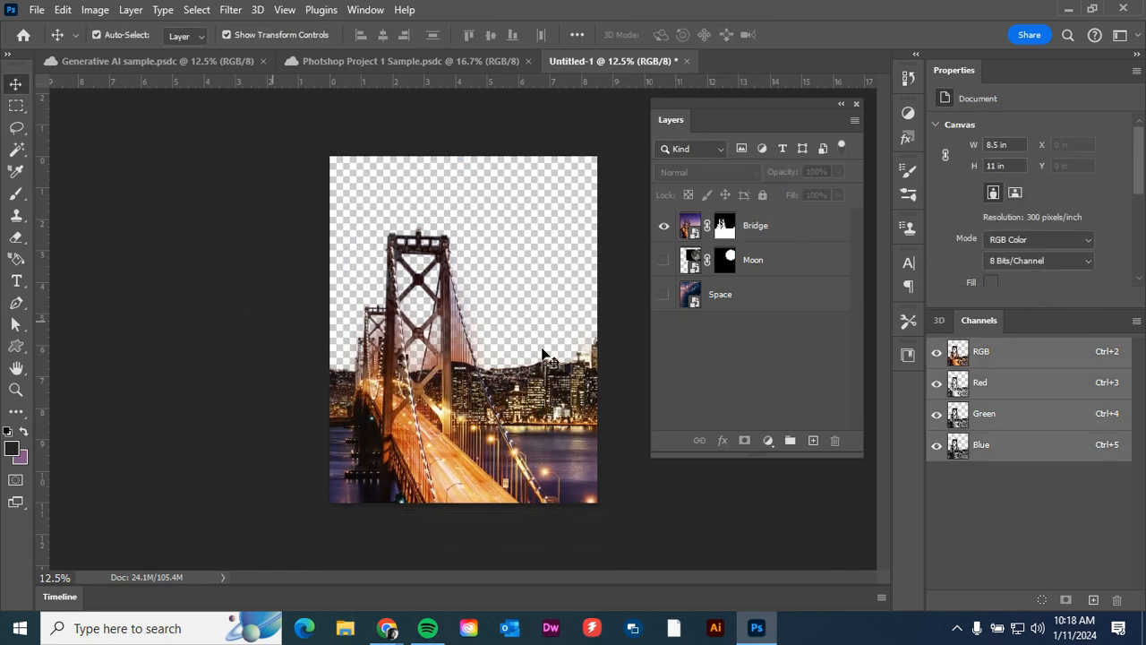
# Show the Moon and Space layers again and move the moon down to sit just behind the city skyline.
pyautogui.click(664, 264)
pyautogui.click(665, 298)
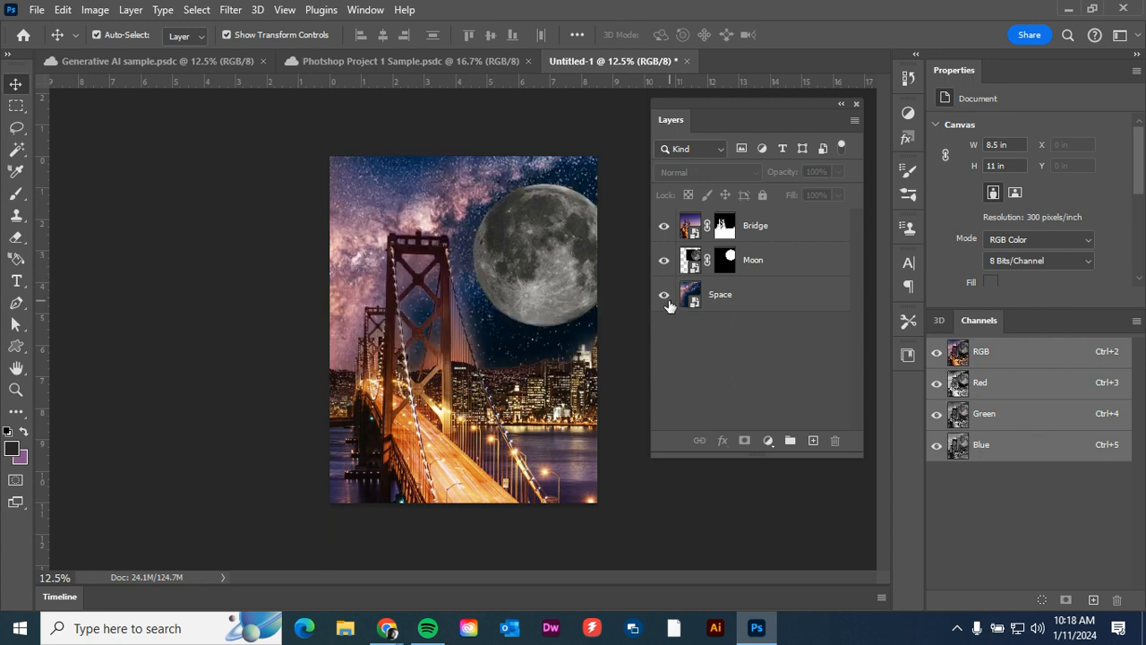
pyautogui.click(799, 268)
pyautogui.moveTo(527, 267); pyautogui.dragTo(520, 360)
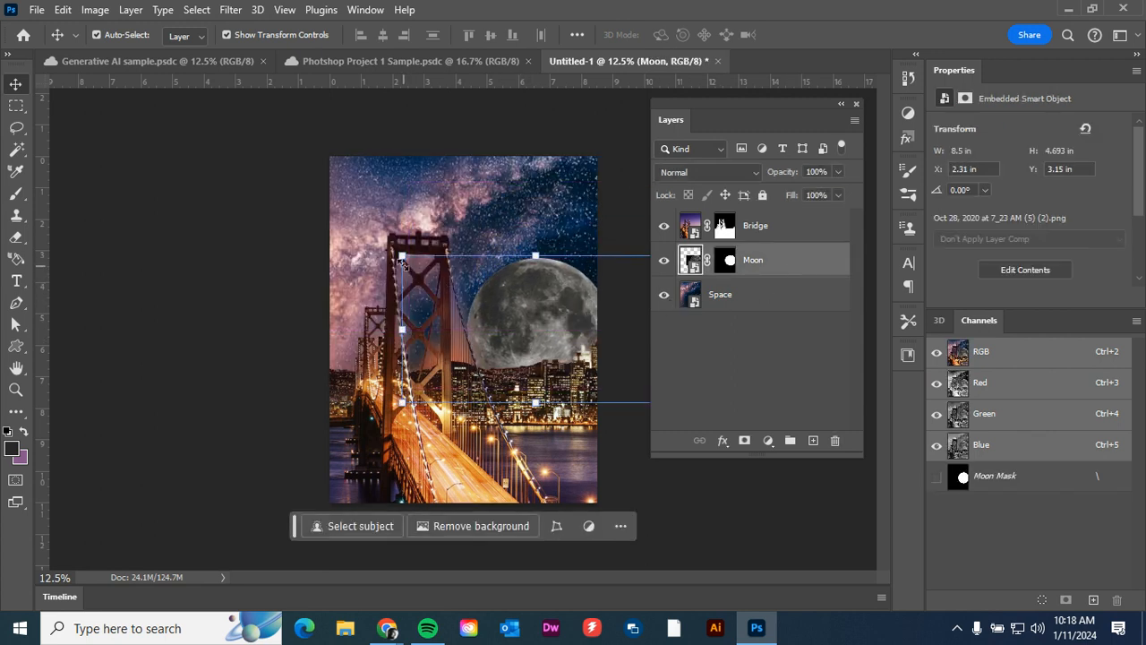
# Scale the Moon layer proportionally to about 126.06%, position the moon partly behind the bridge tower, and apply the transformation.
pyautogui.moveTo(401, 257); pyautogui.dragTo(343, 208)
pyautogui.moveTo(574, 302); pyautogui.dragTo(569, 307)
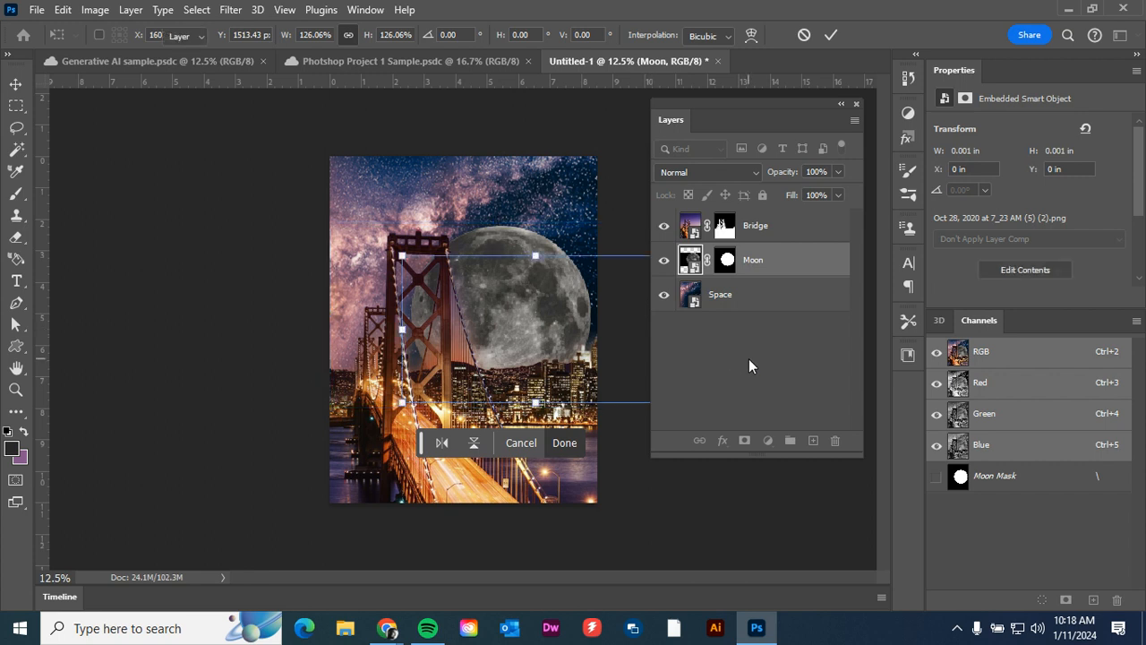
pyautogui.press('Return')
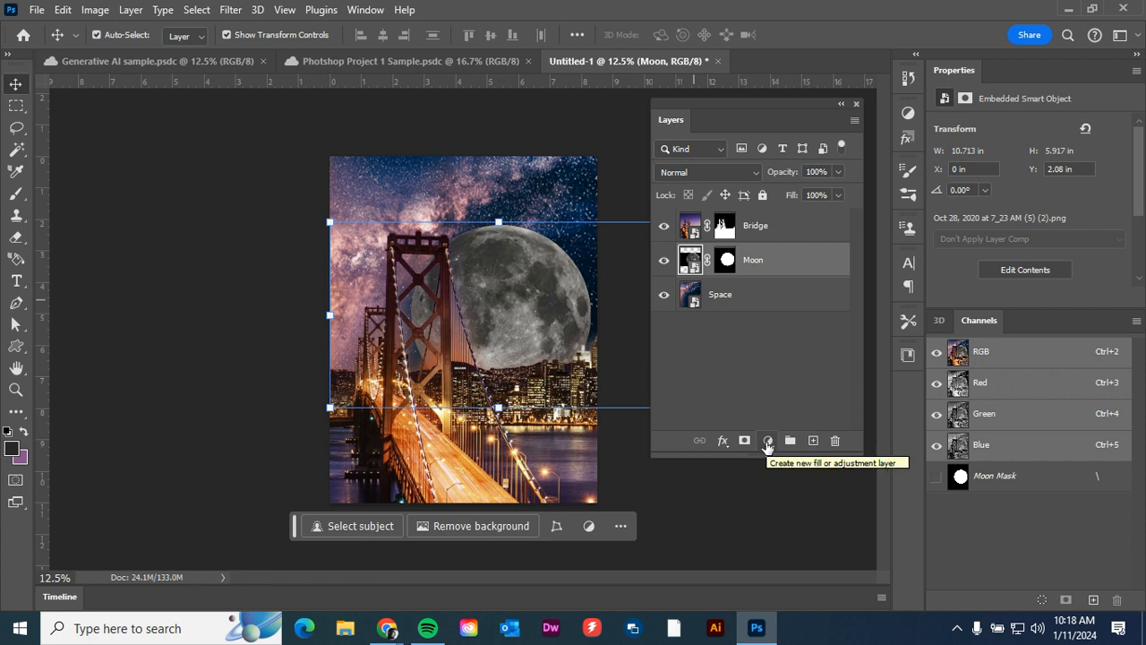
# Add a Hue/Saturation adjustment layer above the Moon layer and turn on Colorize.
pyautogui.click(589, 528)
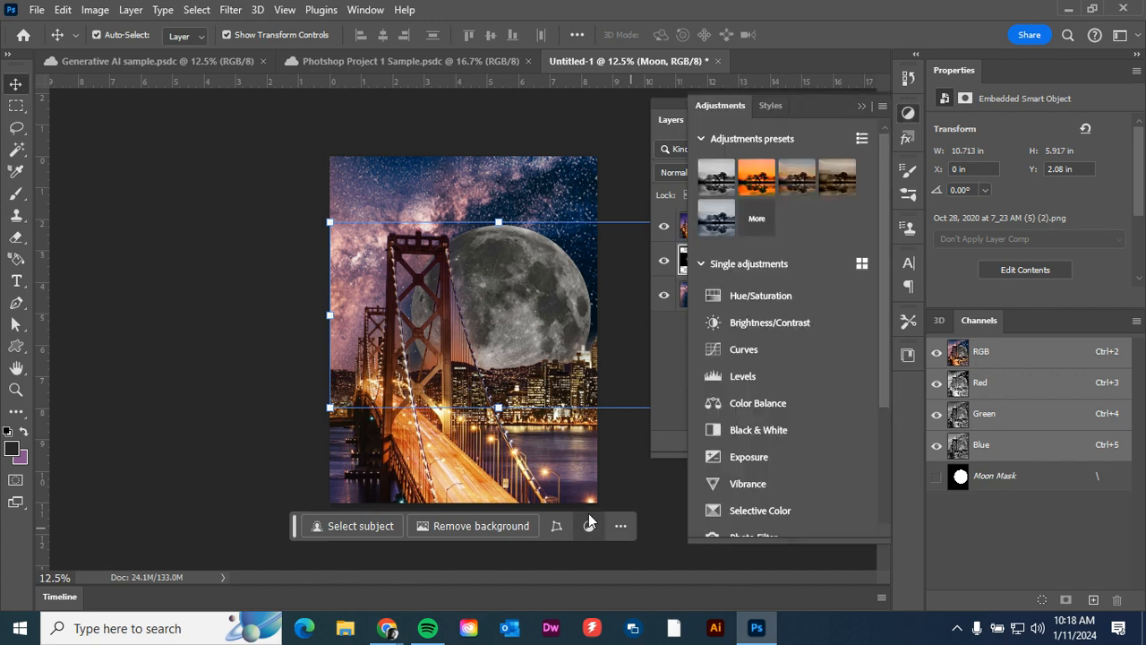
pyautogui.click(754, 298)
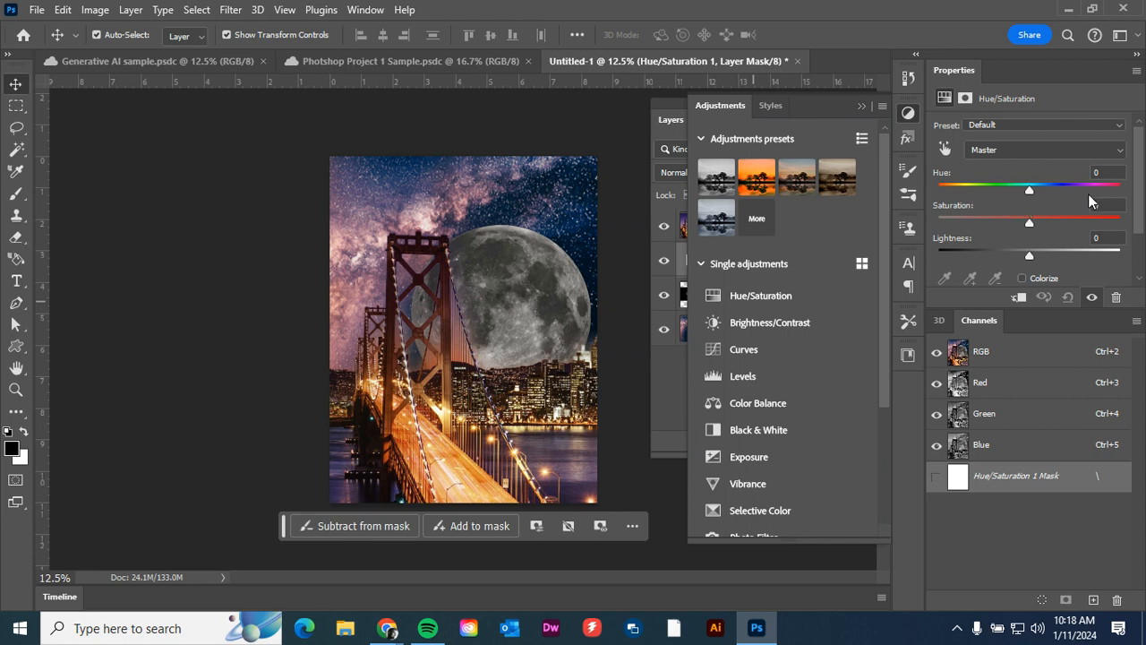
pyautogui.scroll(-2, 1140, 183)
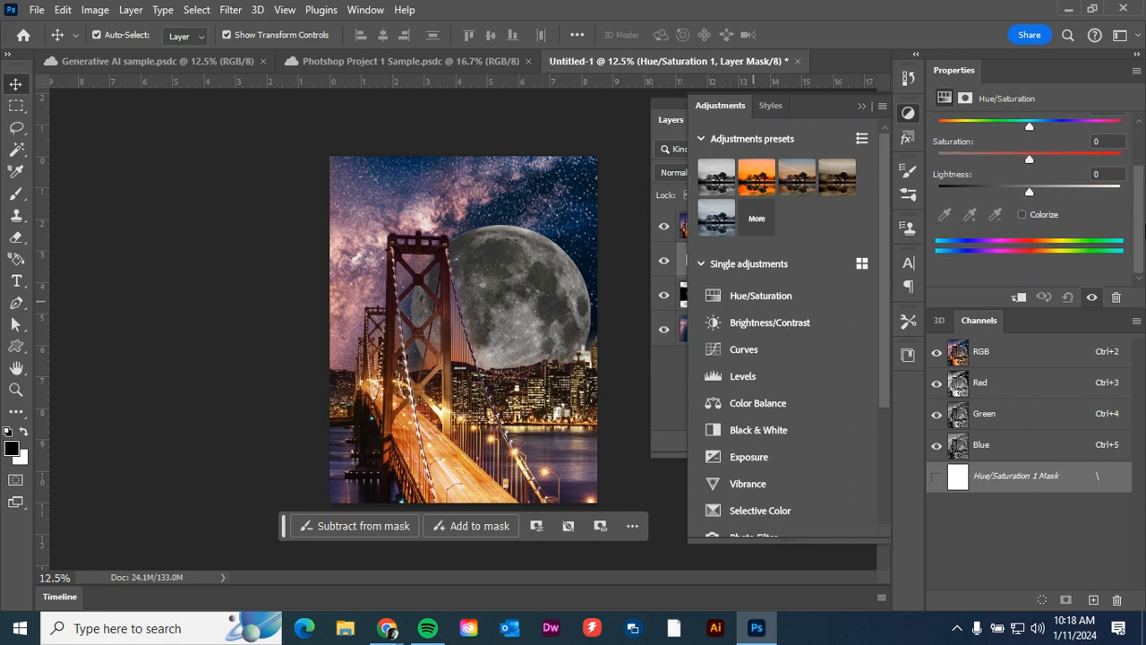
pyautogui.scroll(1, 1086, 204)
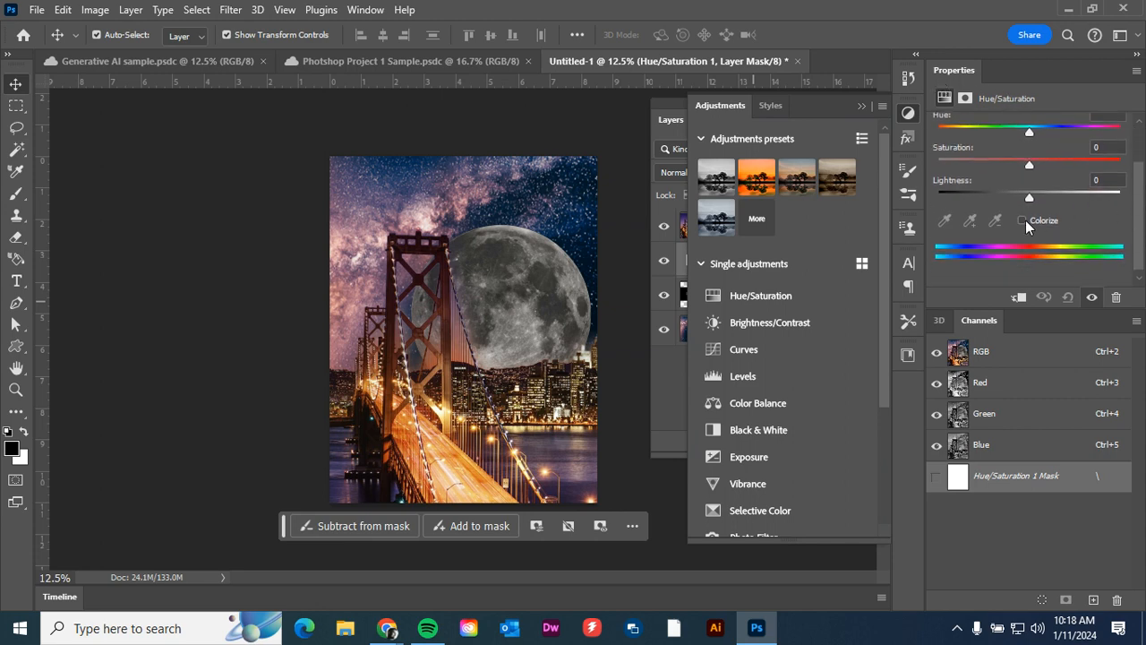
pyautogui.click(1021, 220)
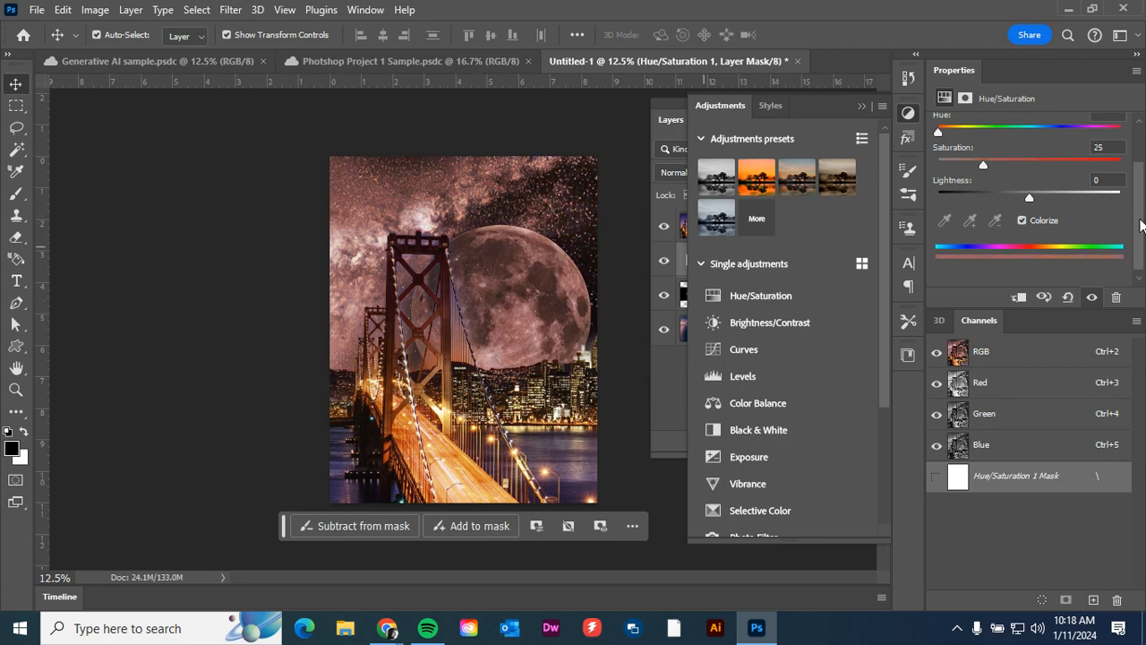
# Set the adjustment's hue to 269 and saturation to 46 for a purple tint, and collapse the adjustments list.
pyautogui.scroll(2, 1140, 226)
pyautogui.moveTo(938, 192); pyautogui.dragTo(1007, 234)
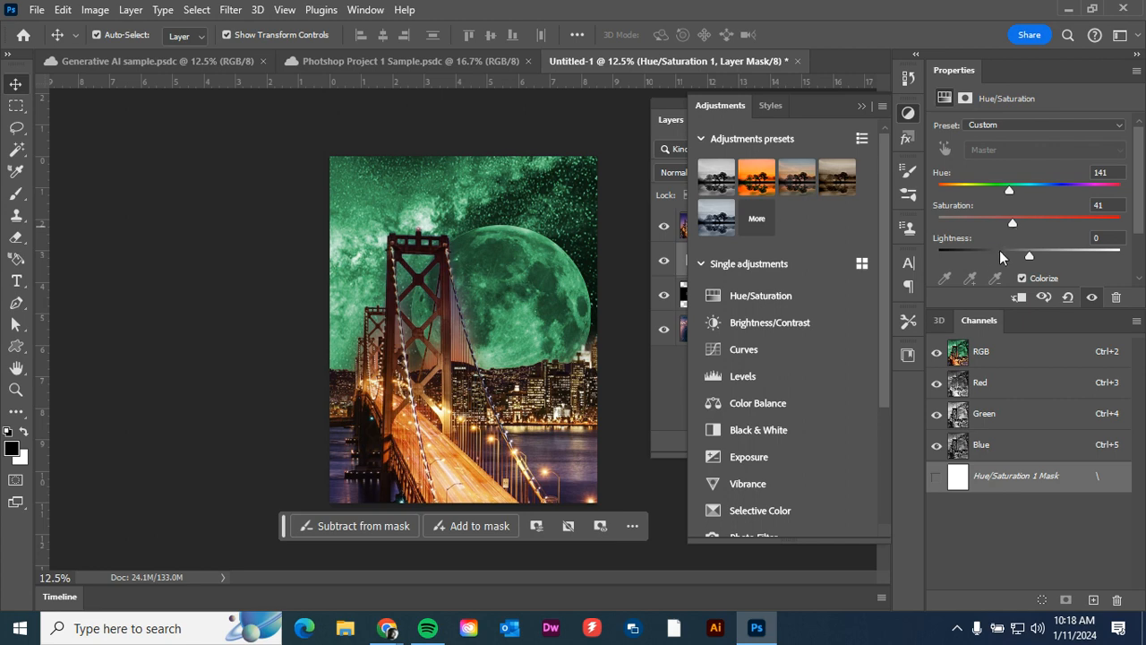
pyautogui.moveTo(1009, 190); pyautogui.dragTo(1074, 191)
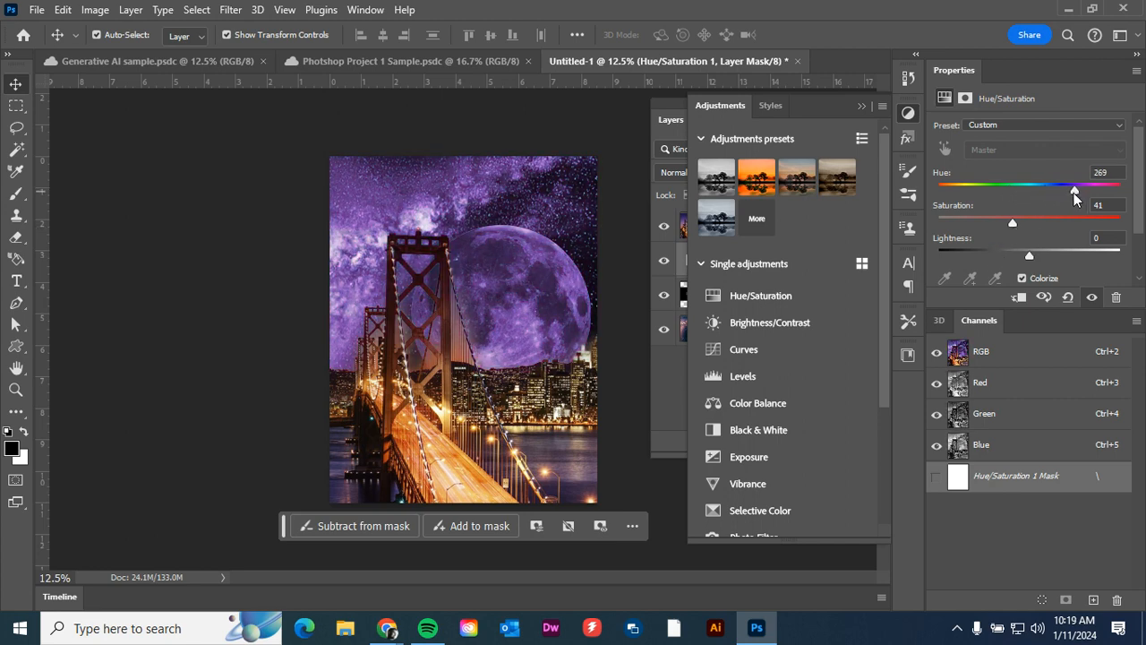
pyautogui.moveTo(1018, 225); pyautogui.dragTo(1022, 223)
pyautogui.click(861, 106)
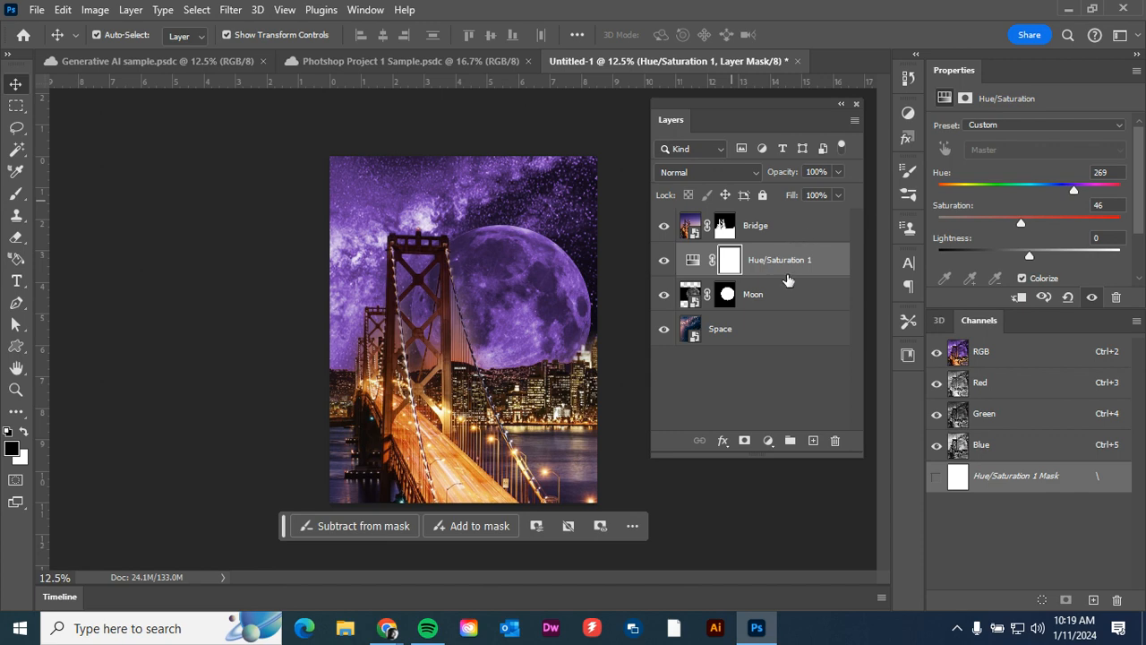
# Clip the Hue/Saturation adjustment to the Moon layer so only the moon is tinted, and deselect the layer.
pyautogui.moveTo(785, 266)
pyautogui.mouseDown()
pyautogui.moveTo(780, 313)
pyautogui.moveTo(786, 212)
pyautogui.moveTo(780, 274)
pyautogui.mouseUp()
pyautogui.rightClick(795, 261)
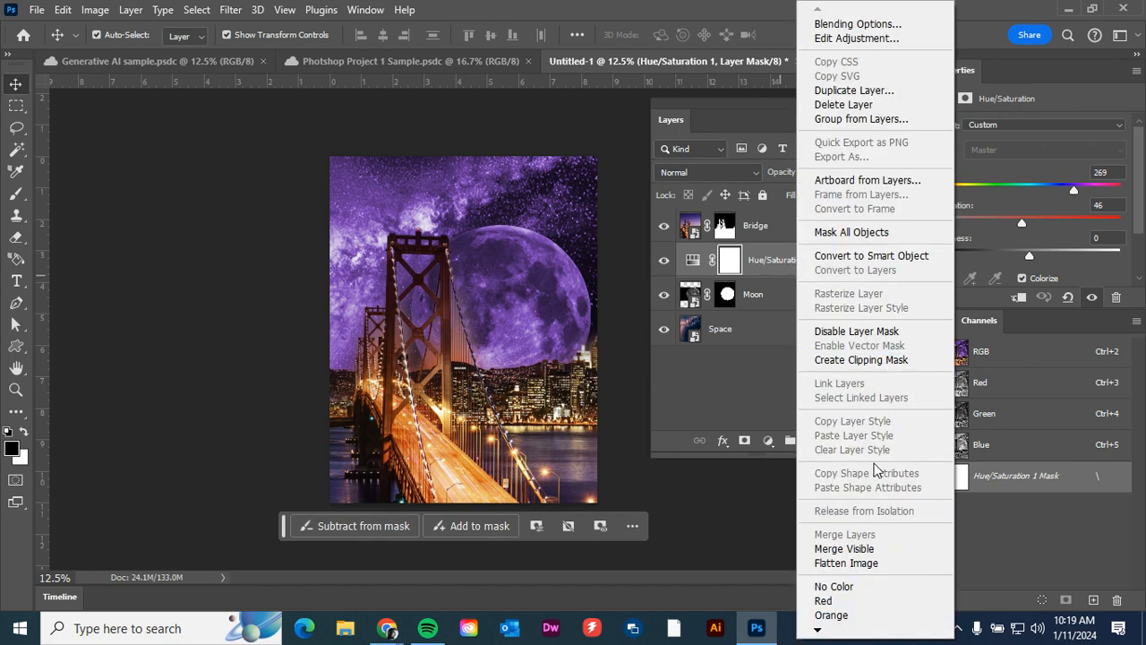
pyautogui.click(829, 360)
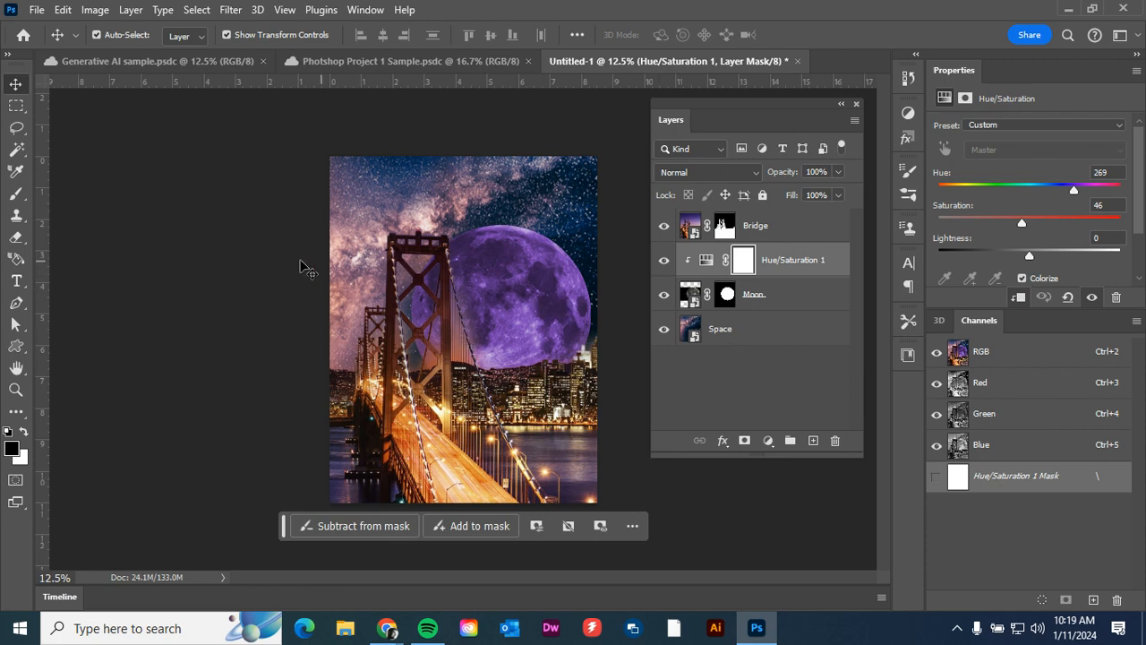
pyautogui.click(251, 260)
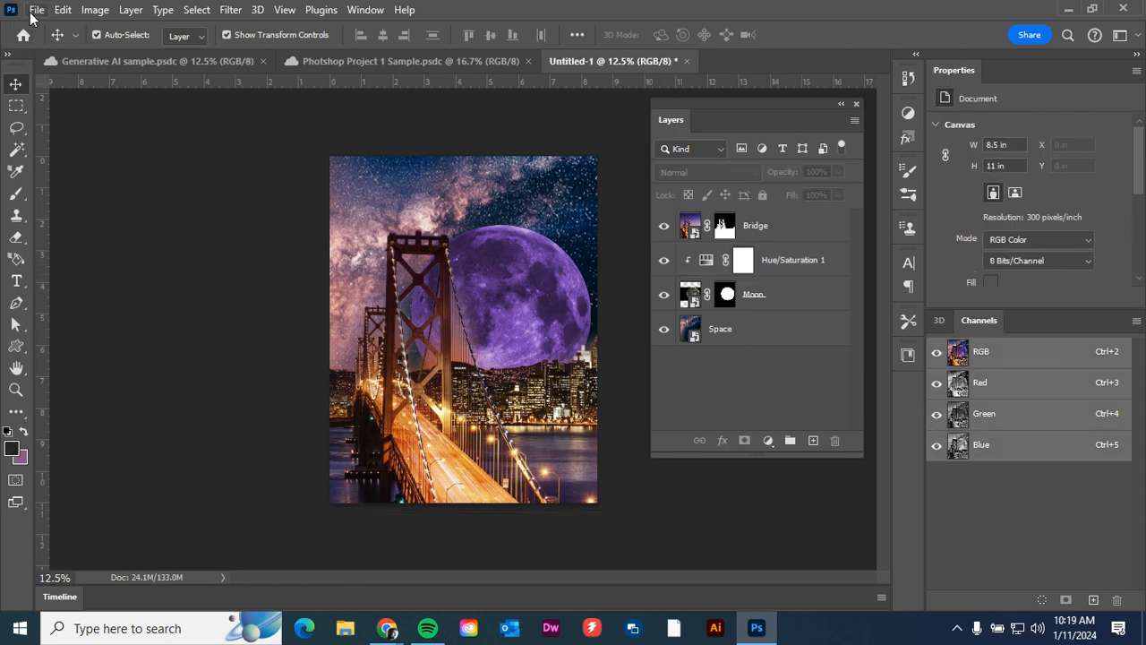
# Save the document to Creative Cloud under the name "Day 1 PS".
pyautogui.click(34, 11)
pyautogui.click(79, 212)
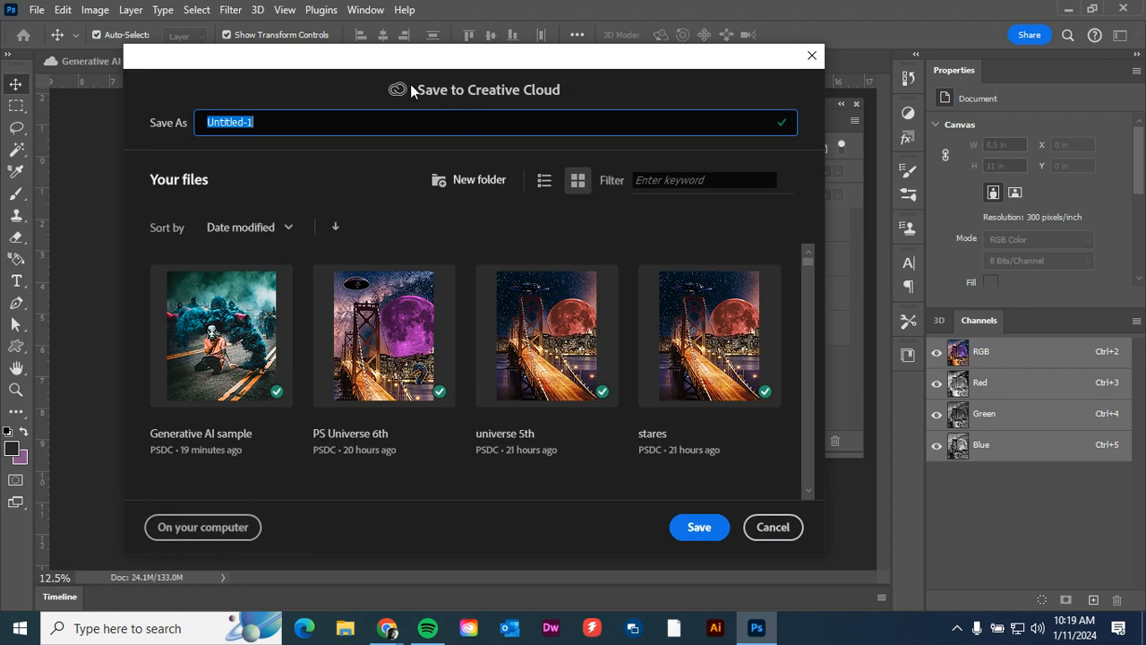
pyautogui.moveTo(410, 85); pyautogui.dragTo(558, 96)
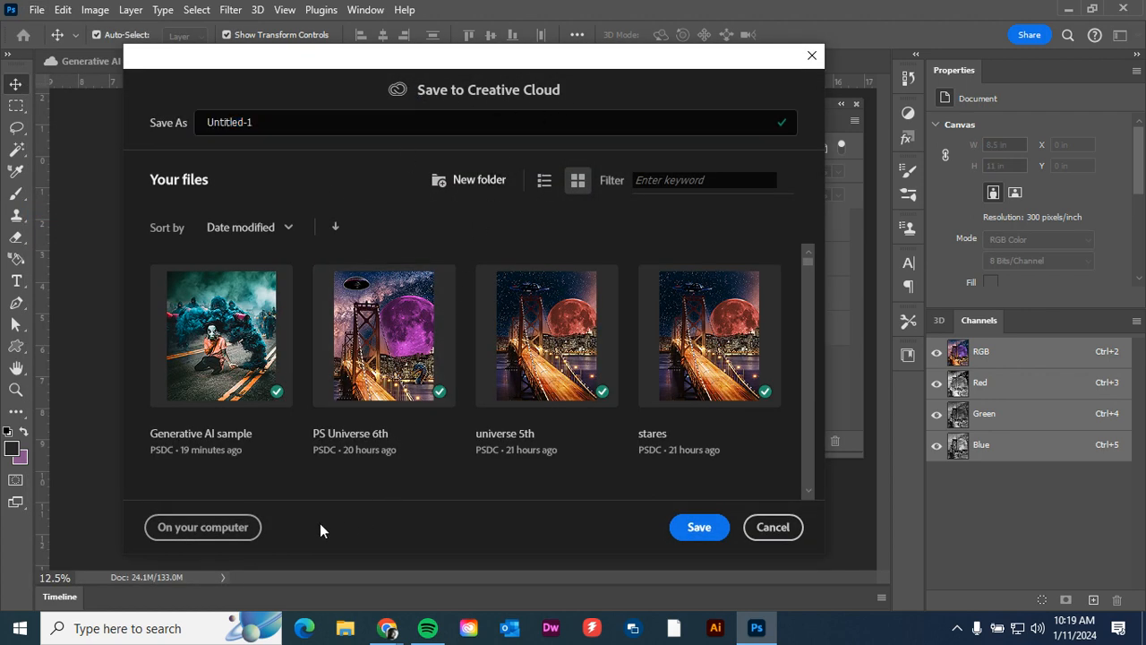
pyautogui.doubleClick(271, 130)
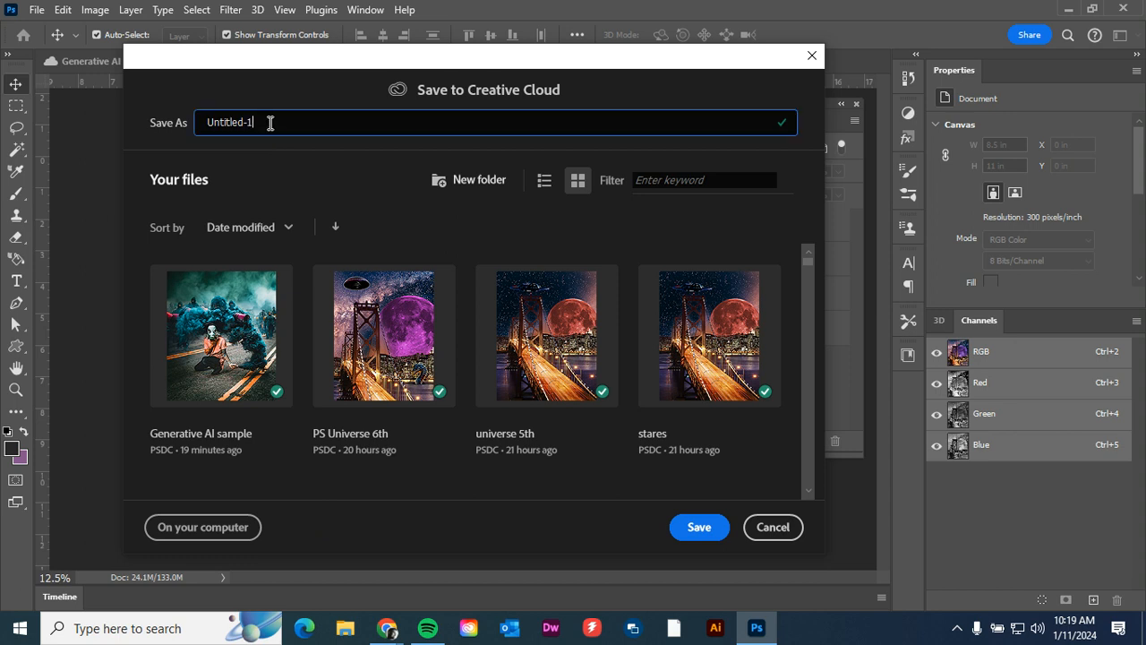
pyautogui.moveTo(271, 122); pyautogui.dragTo(187, 144)
pyautogui.write('Day 1 PS')
pyautogui.click(695, 527)
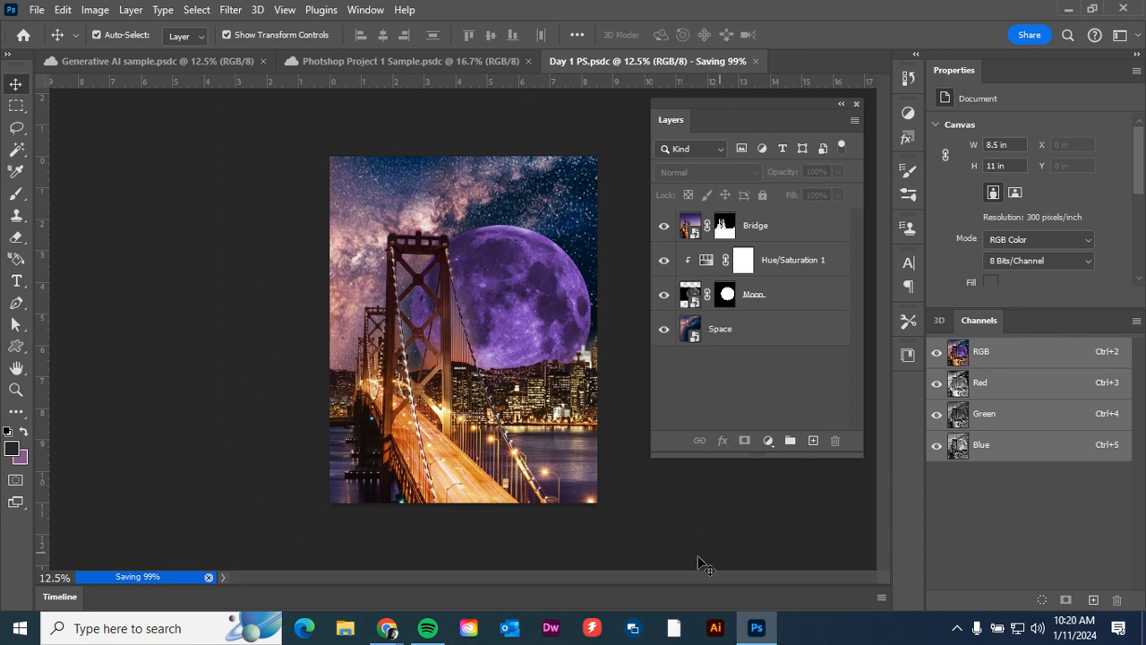
# Switch to the Chrome window with the classwork page.
pyautogui.moveTo(387, 626)
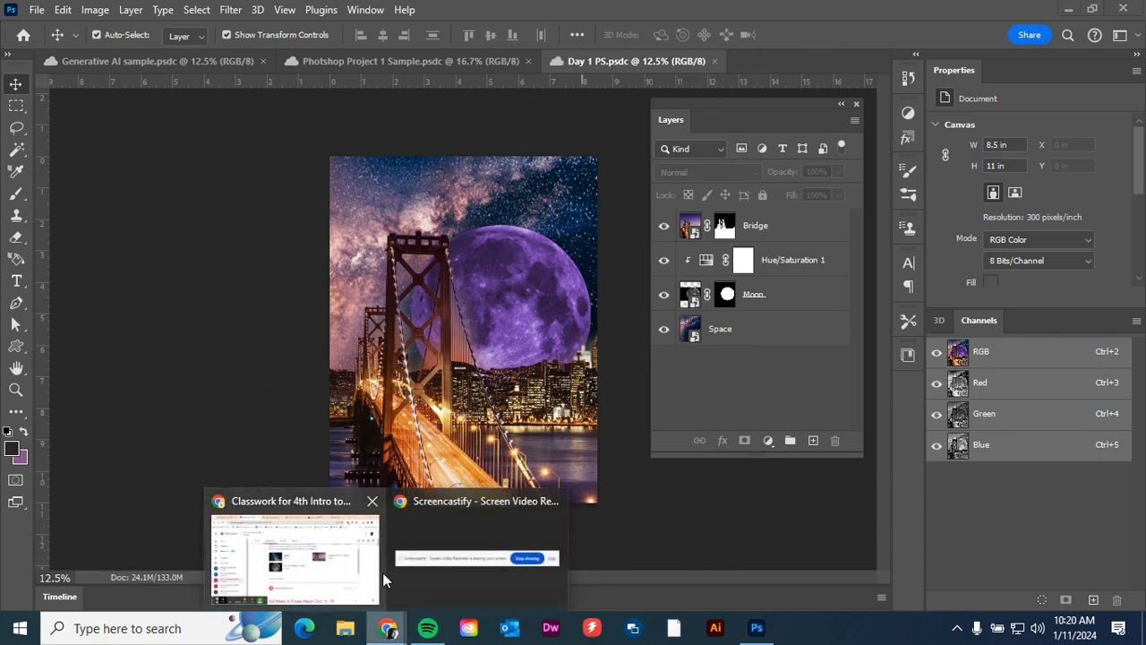